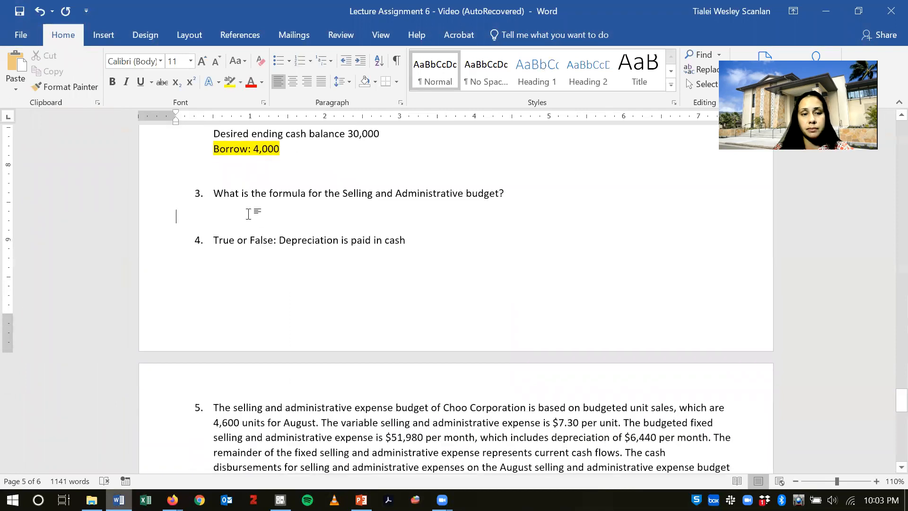
# Step: Under question 3, write "Budgeted Sales * Variable S & A Rate = Variable Expenses", consulting the Selling and Administrative Expense Budget slide in PowerPoint
pyautogui.write('Budgeted Sales *')
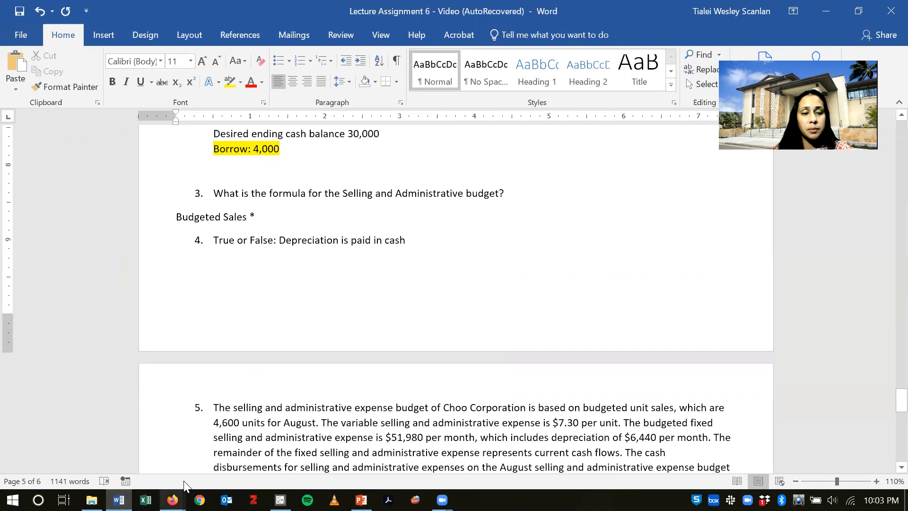
pyautogui.click(173, 499)
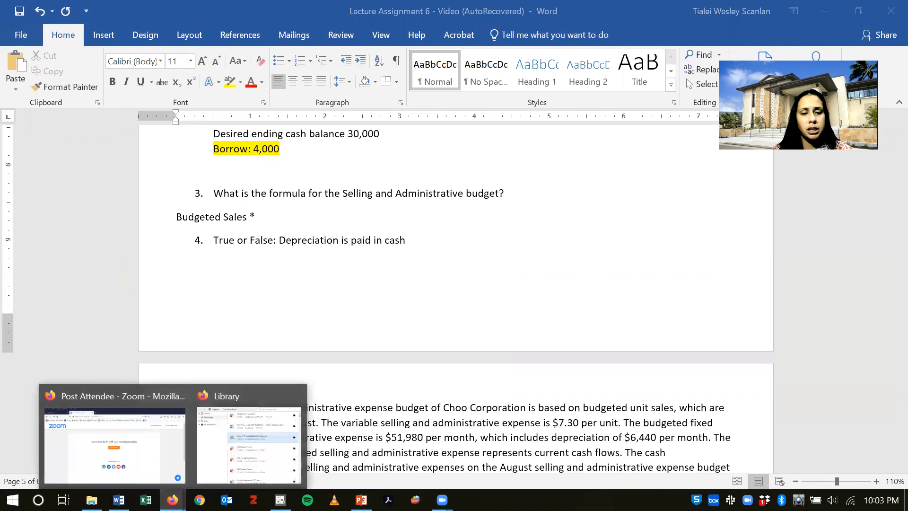
pyautogui.click(361, 500)
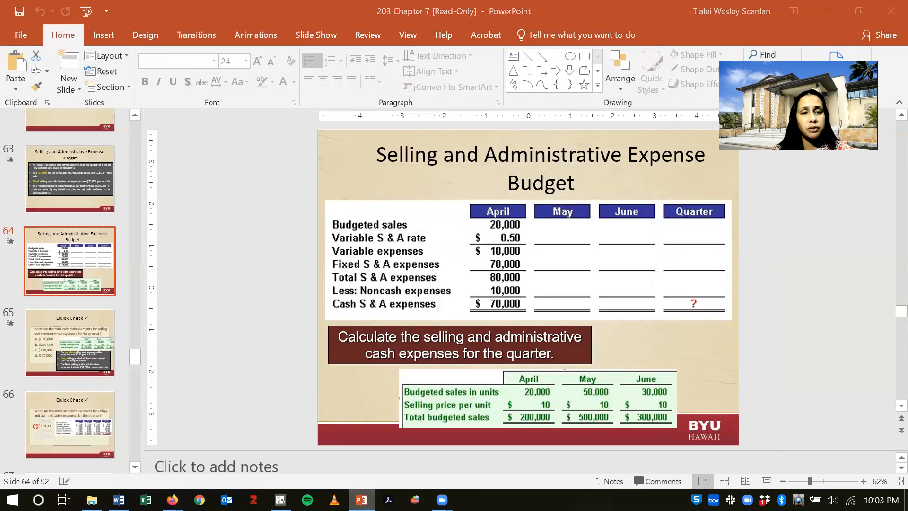
pyautogui.hotkey('alt', 'Tab')
pyautogui.write('Variable ')
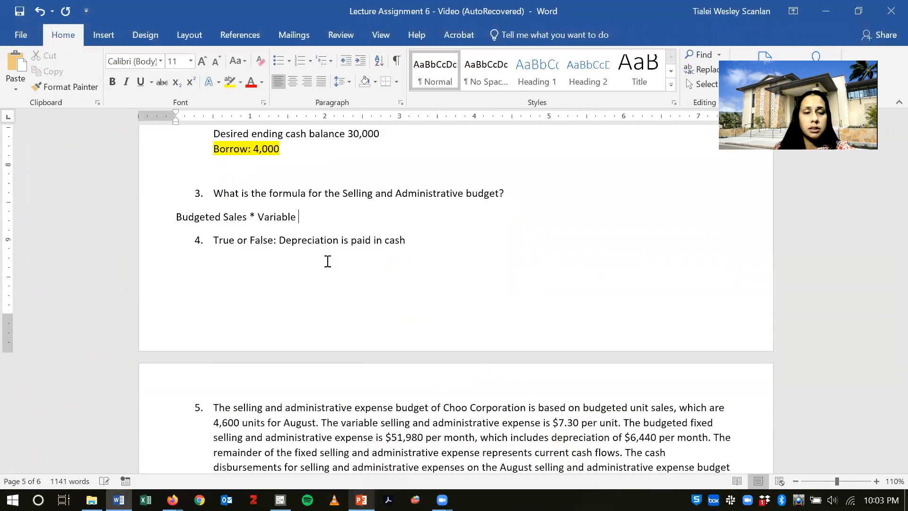
pyautogui.write('S & A Rate =')
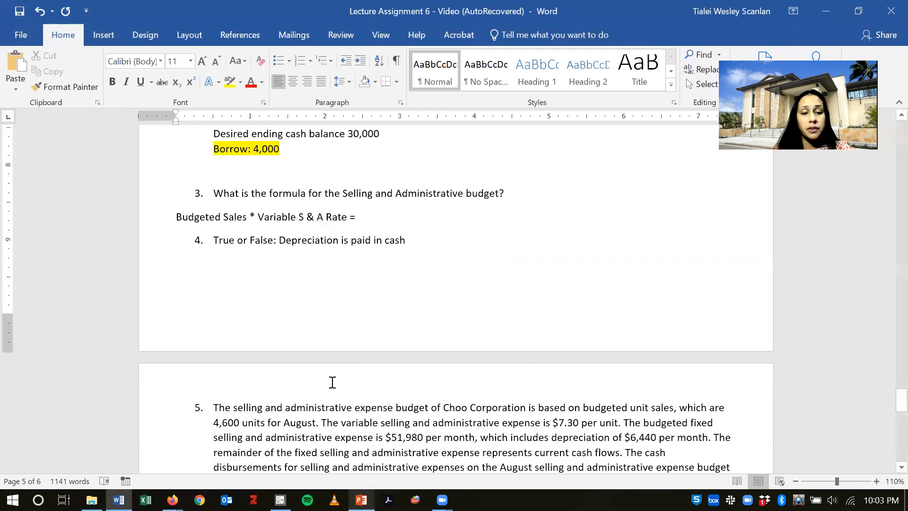
pyautogui.hotkey('alt', 'Tab')
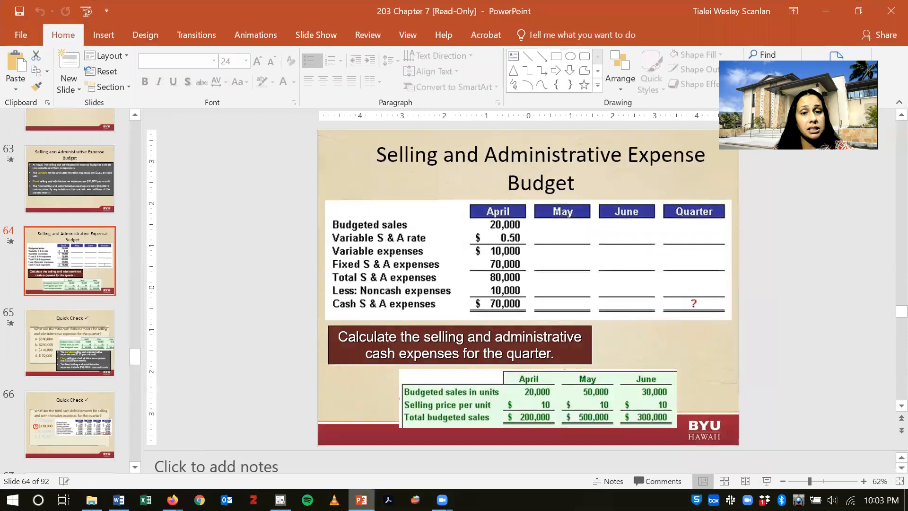
pyautogui.hotkey('alt', 'Tab')
pyautogui.write('= Var')
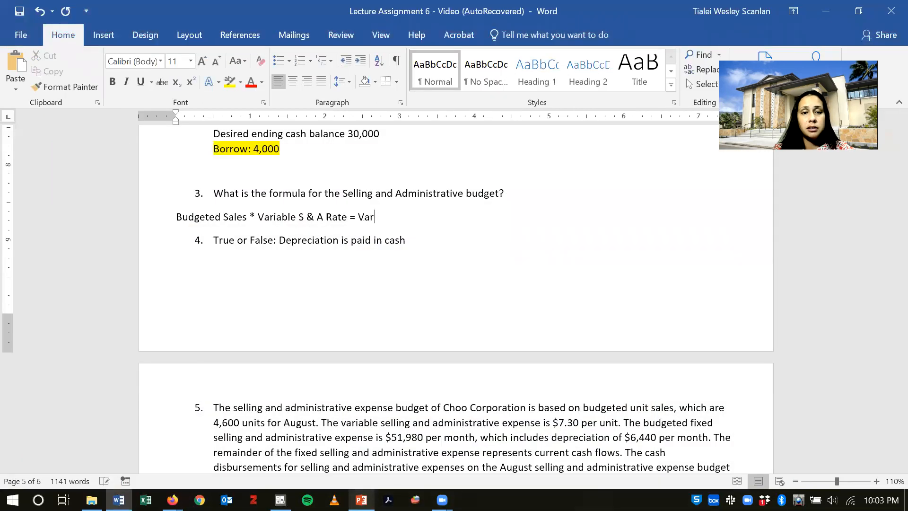
pyautogui.write('iable Expense')
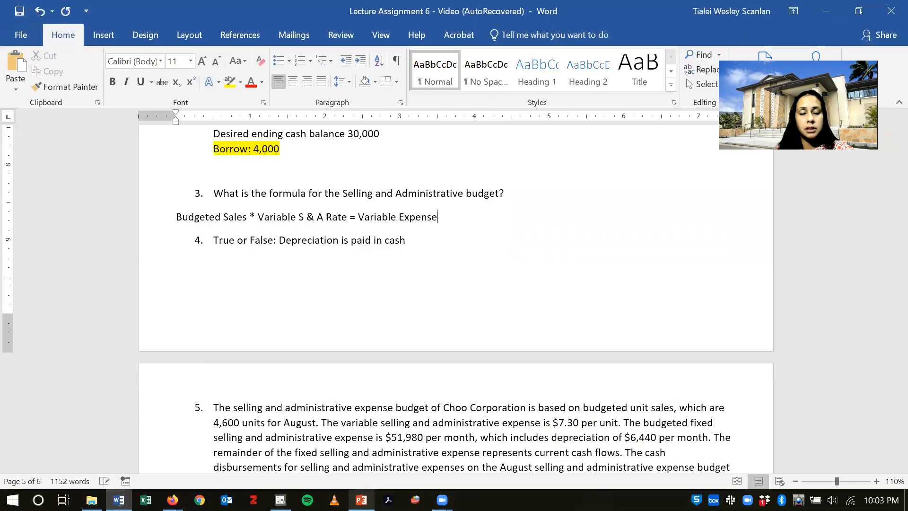
pyautogui.write('s')
# Step: Leave a blank line and start the second formula with "Variable Expenses S&A + Fixed Expenses S&A", checking the terms against the PowerPoint slide
pyautogui.press('Return')
pyautogui.press('Return')
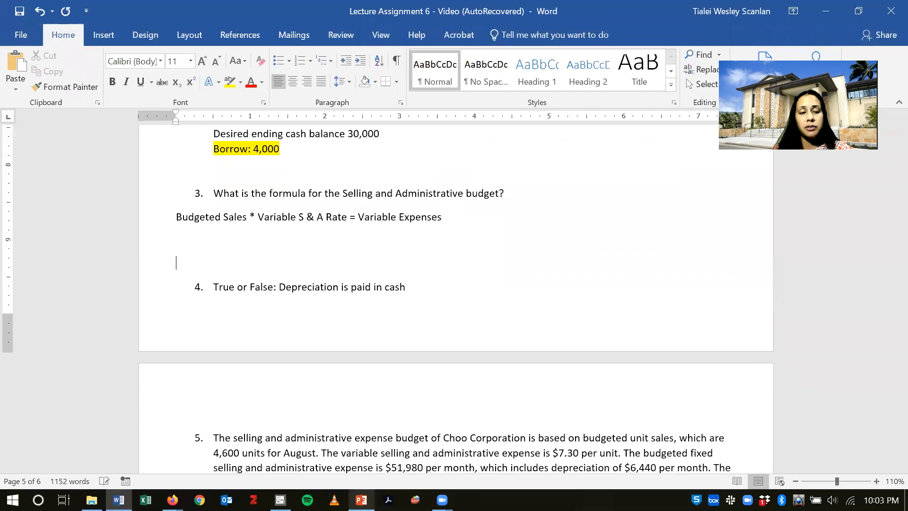
pyautogui.write('Var')
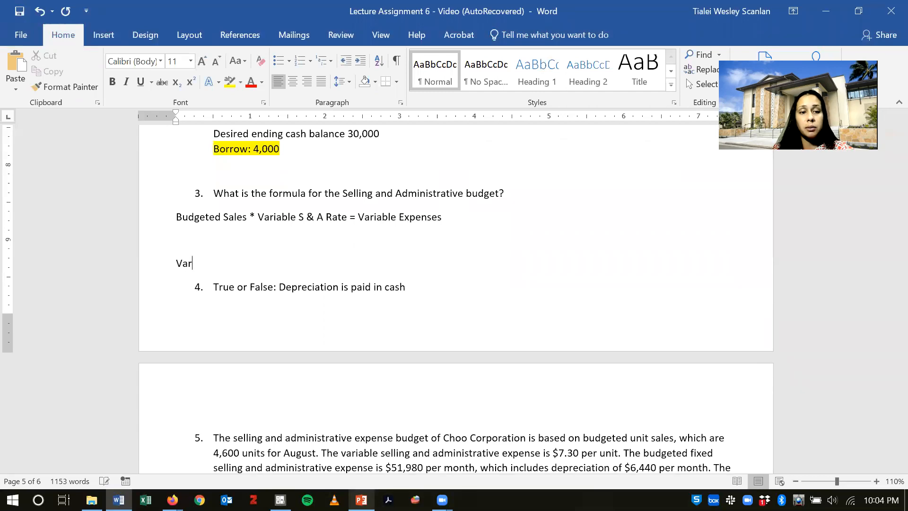
pyautogui.write('iable Expenses + Fixed Expenses')
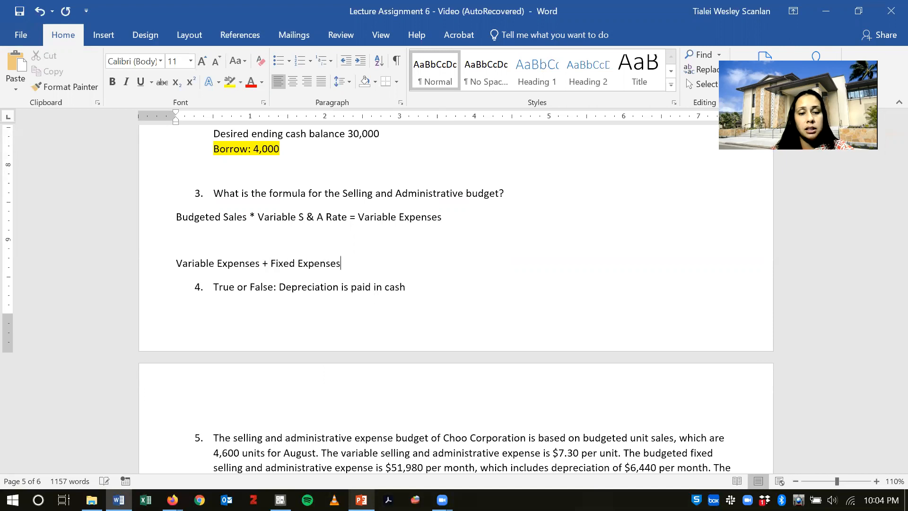
pyautogui.click(361, 499)
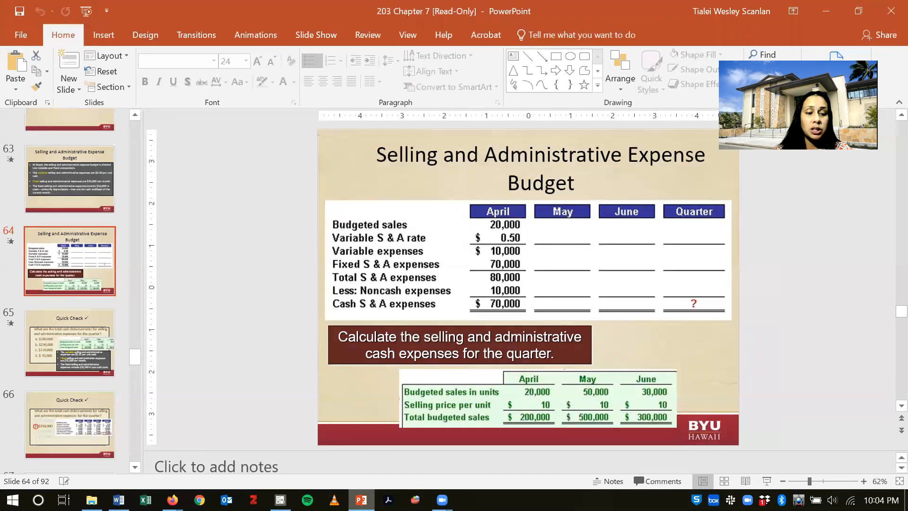
pyautogui.hotkey('alt', 'Tab')
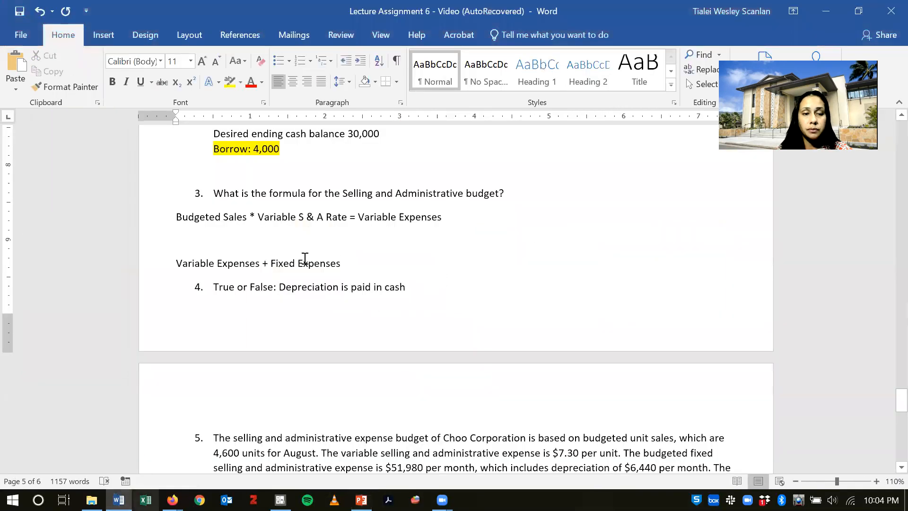
pyautogui.write('S & ')
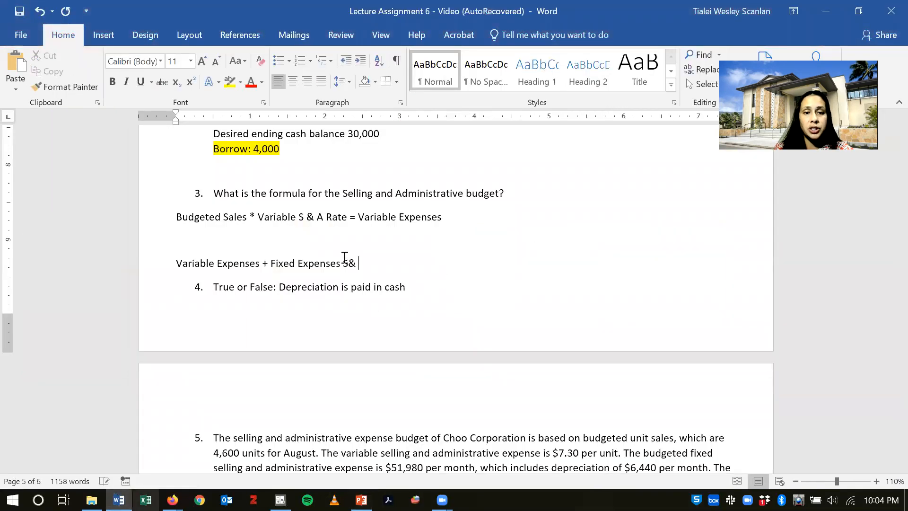
pyautogui.write('A')
pyautogui.click(263, 262)
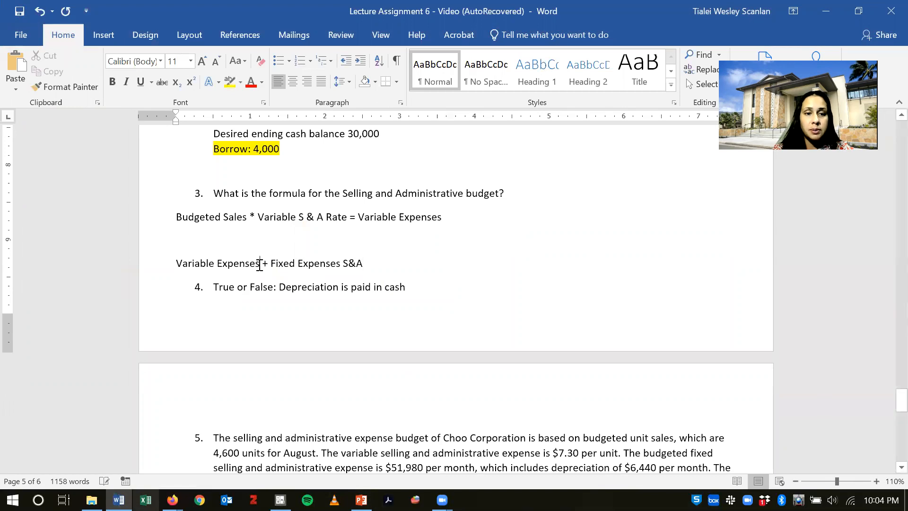
pyautogui.write('S & A')
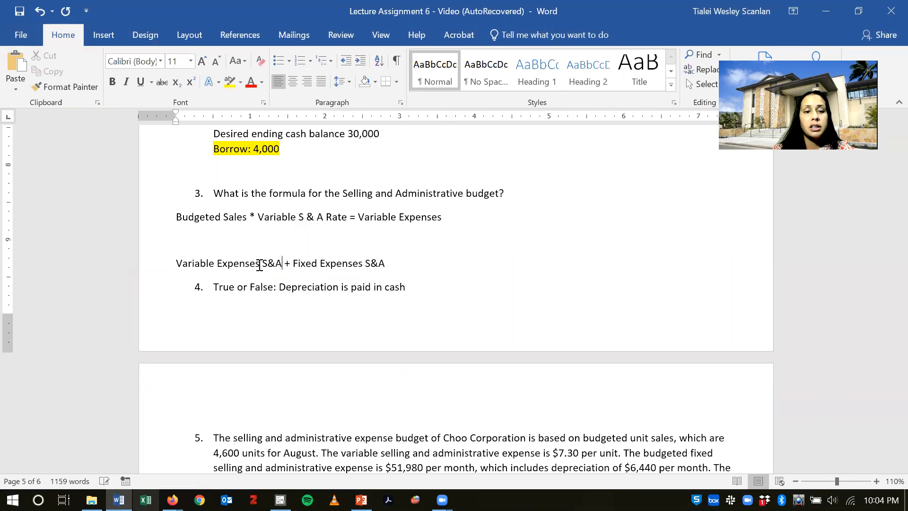
# Step: Extend the second formula with "= Total S&A expenses – Non cash S&A expenses = Cash S&A expenses", consulting the PowerPoint slide
pyautogui.click(401, 257)
pyautogui.write('= Total S& ')
pyautogui.write('expenses')
pyautogui.write(' - Non cash S')
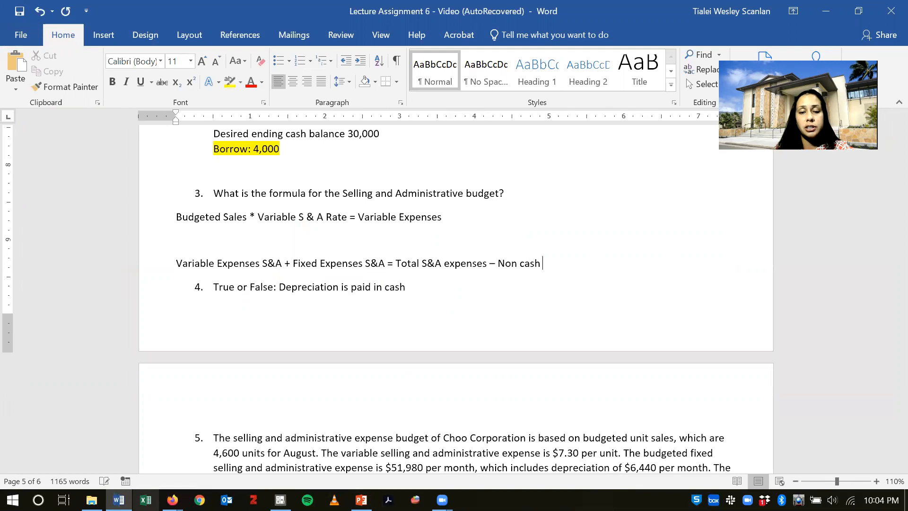
pyautogui.write('&A expenses = C')
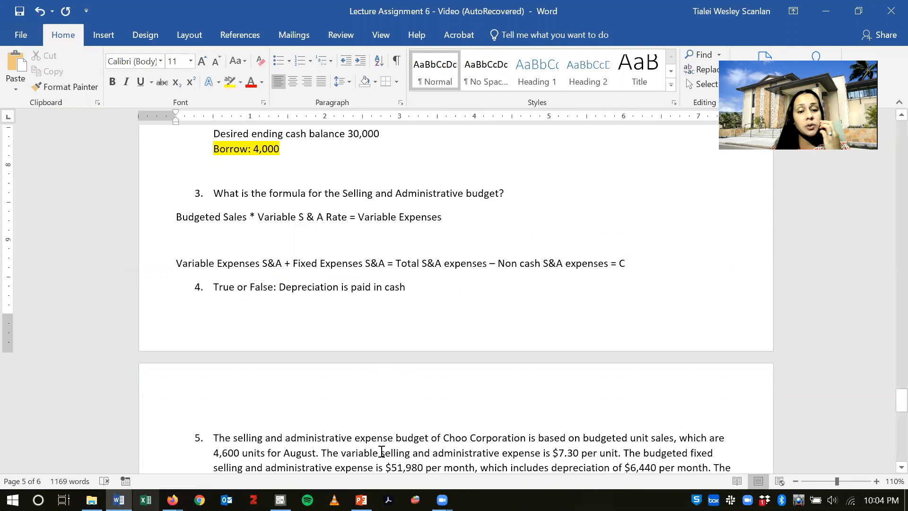
pyautogui.click(361, 500)
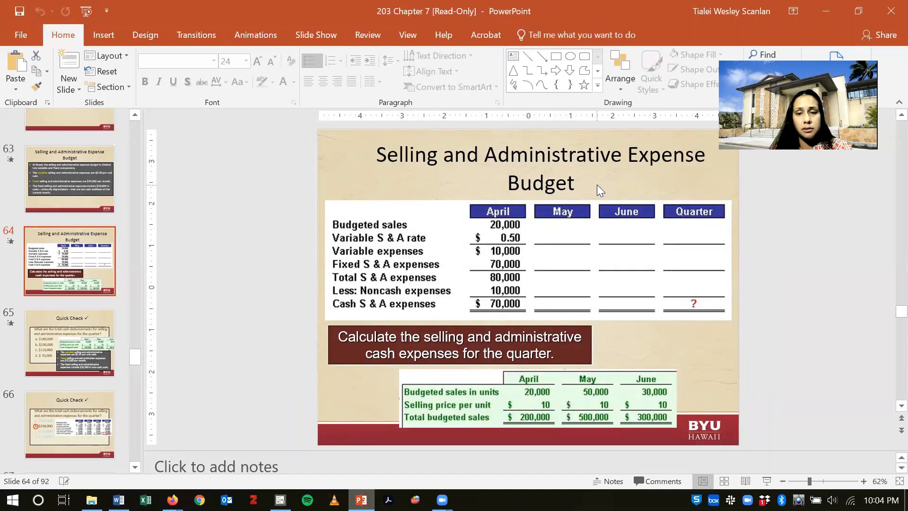
pyautogui.hotkey('alt', 'Tab')
pyautogui.write('&A')
pyautogui.press('BackSpace')
pyautogui.write('A expenses – Non cash S&A expenses = Cash S&A expenses')
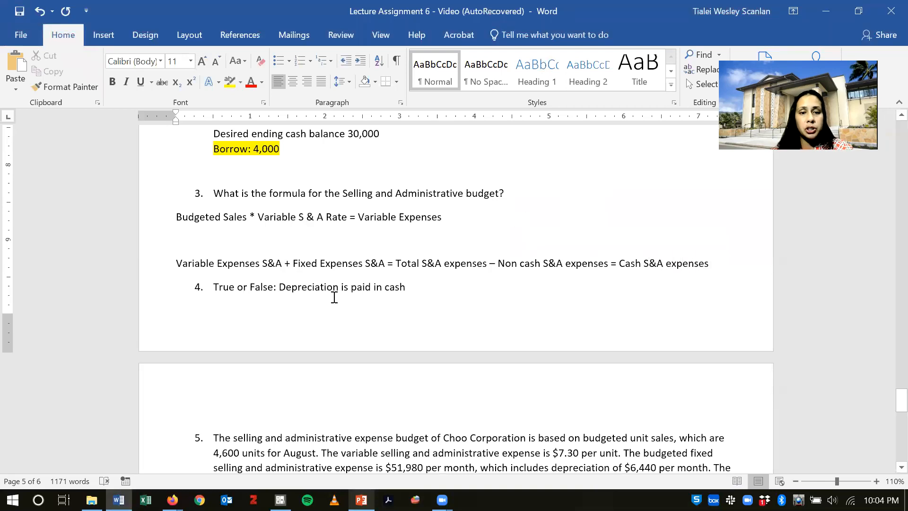
# Step: Highlight the word "False" in question 4 and the whole second formula of question 3 in yellow
pyautogui.moveTo(273, 288); pyautogui.dragTo(249, 289)
pyautogui.click(229, 83)
pyautogui.moveTo(732, 257); pyautogui.dragTo(179, 269)
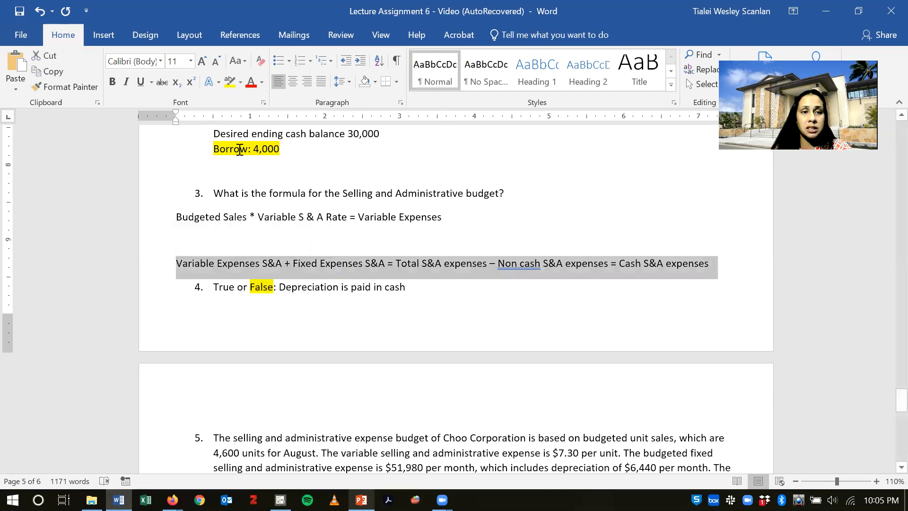
pyautogui.click(229, 82)
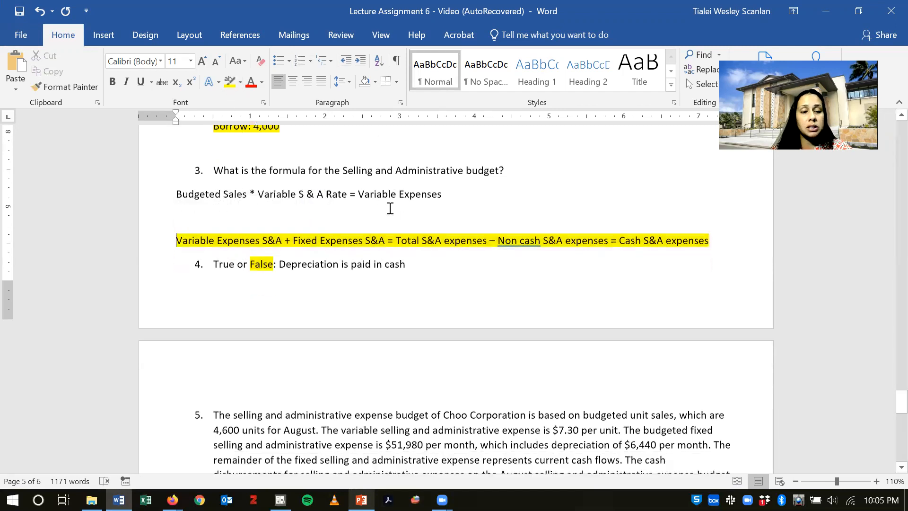
# Step: Insert a table with two columns and five rows below the answer choices of question 5
pyautogui.scroll(-2, 390, 208)
pyautogui.scroll(-3, 389, 208)
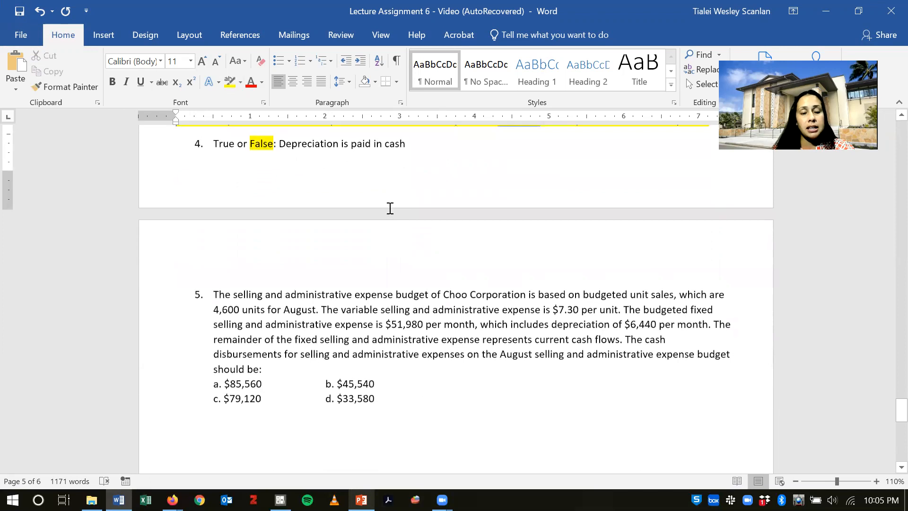
pyautogui.scroll(6, 390, 208)
pyautogui.scroll(-4, 389, 208)
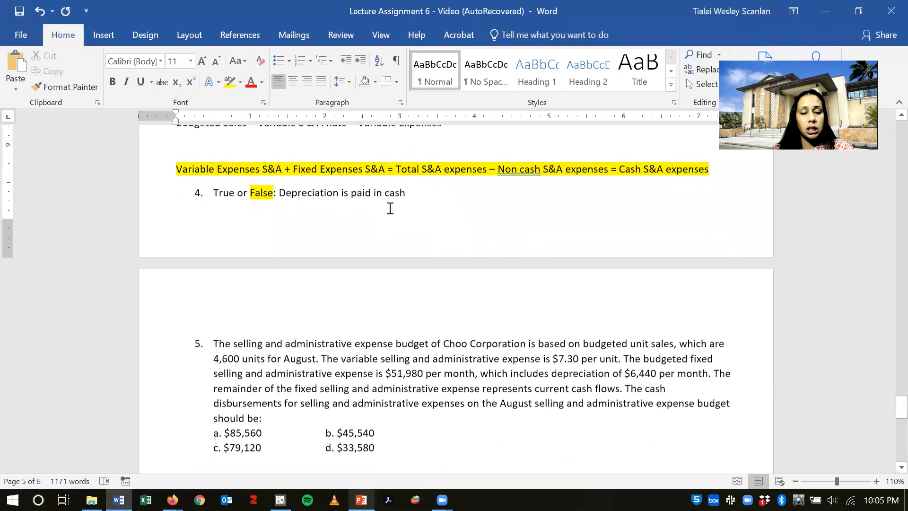
pyautogui.click(418, 379)
pyautogui.press('Return')
pyautogui.press('Return')
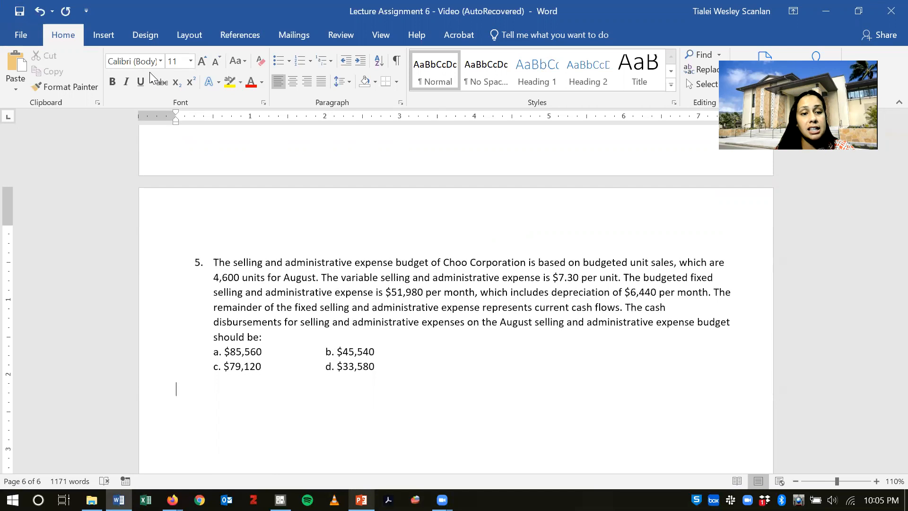
pyautogui.click(103, 36)
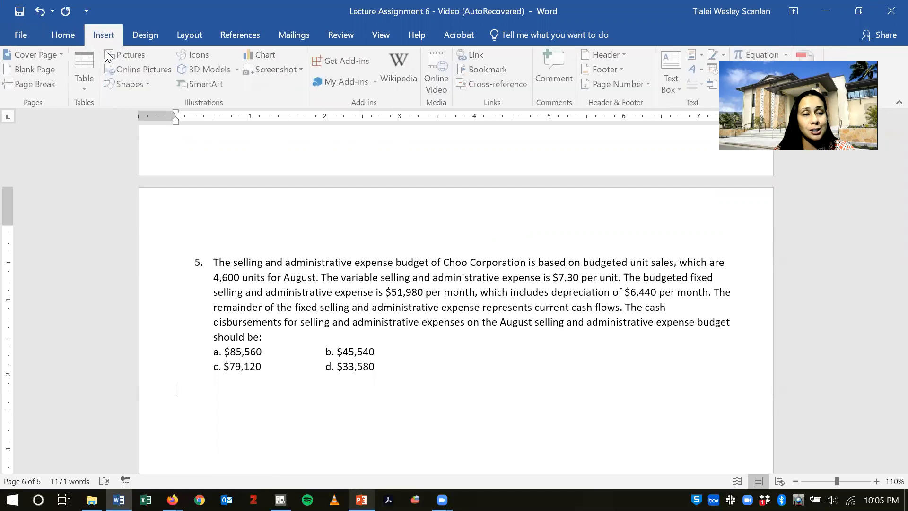
pyautogui.click(85, 81)
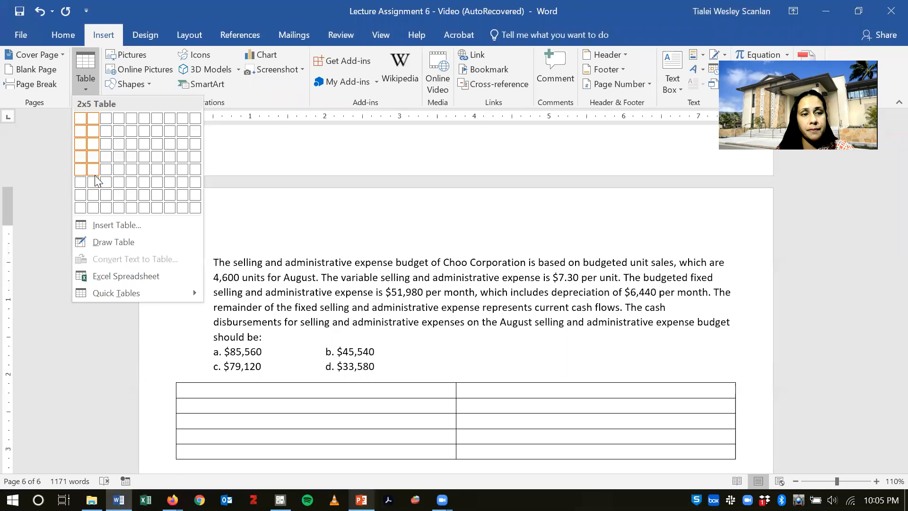
pyautogui.click(94, 170)
# Step: Label the first two rows of the table's first column "Budgeted Sales" and "* Variable S& A rate"
pyautogui.scroll(6, 255, 382)
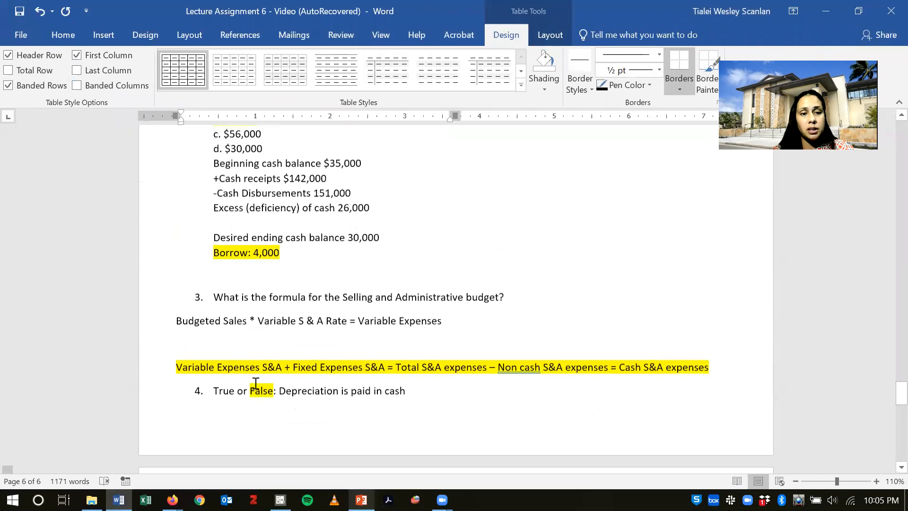
pyautogui.scroll(-6, 256, 382)
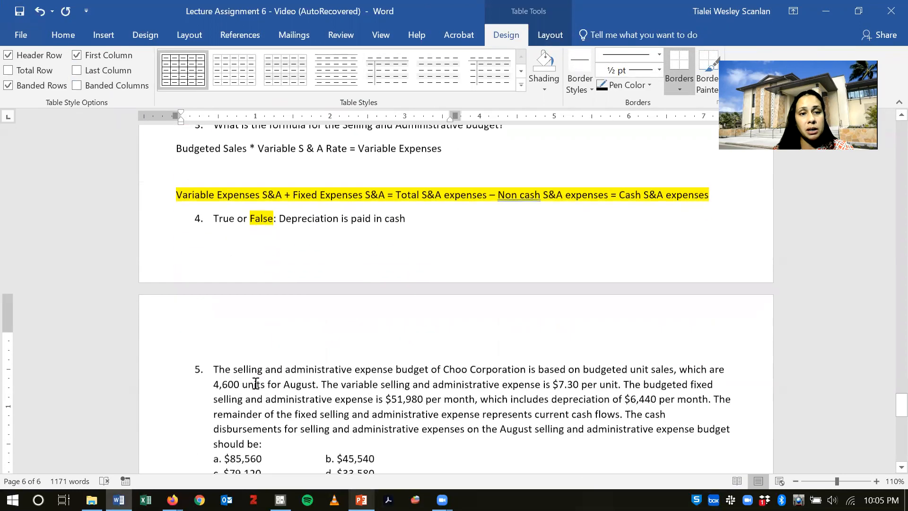
pyautogui.scroll(-1, 255, 382)
pyautogui.write('Bud')
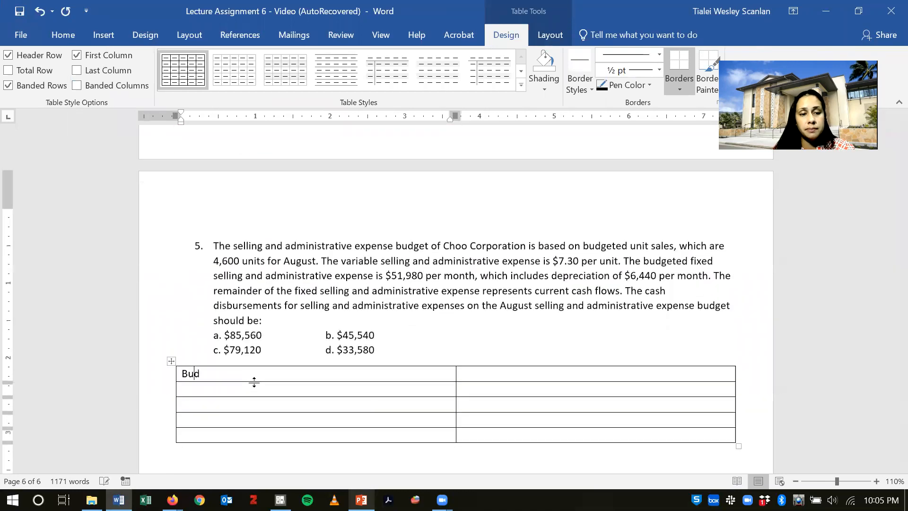
pyautogui.write('geted Sales')
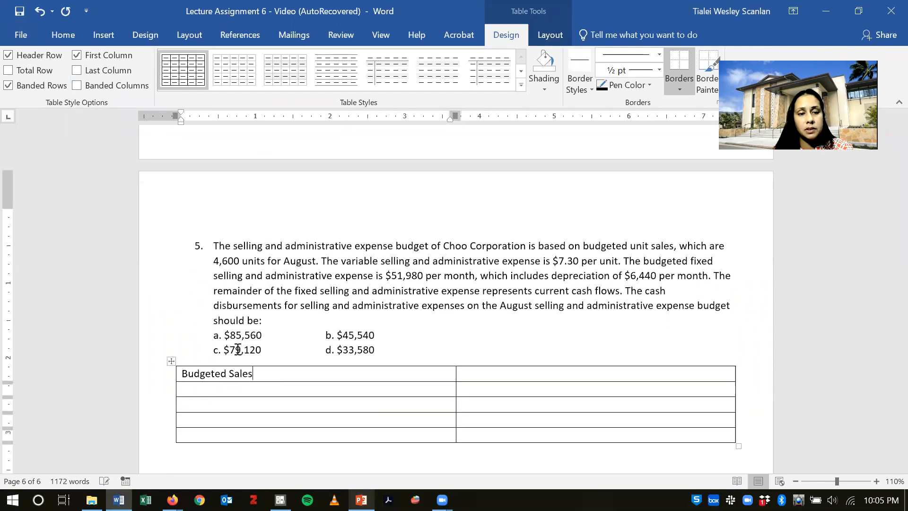
pyautogui.press('Down')
pyautogui.write('*')
pyautogui.hotkey('ctrl', 'z')
pyautogui.write('Variable S& A rate')
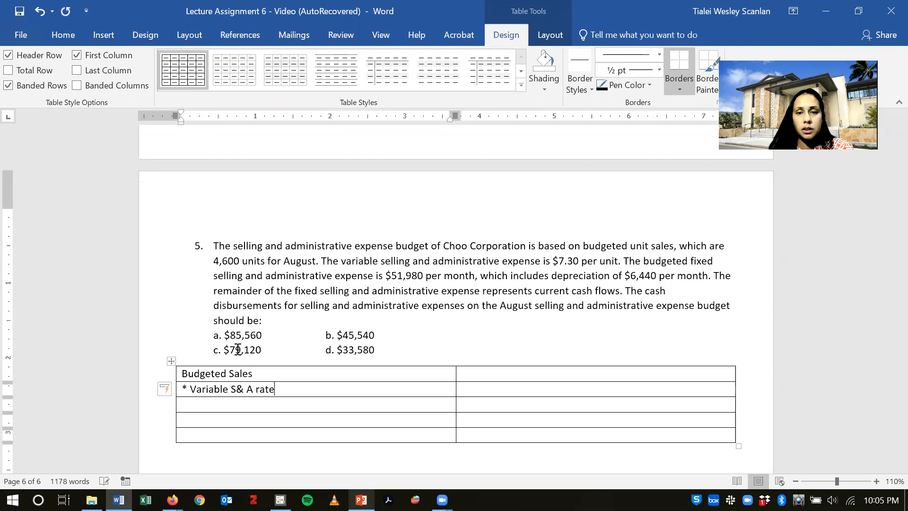
# Step: Enter "4,600 units for August" in the cell beside Budgeted Sales
pyautogui.click(520, 378)
pyautogui.write('4,600 units ')
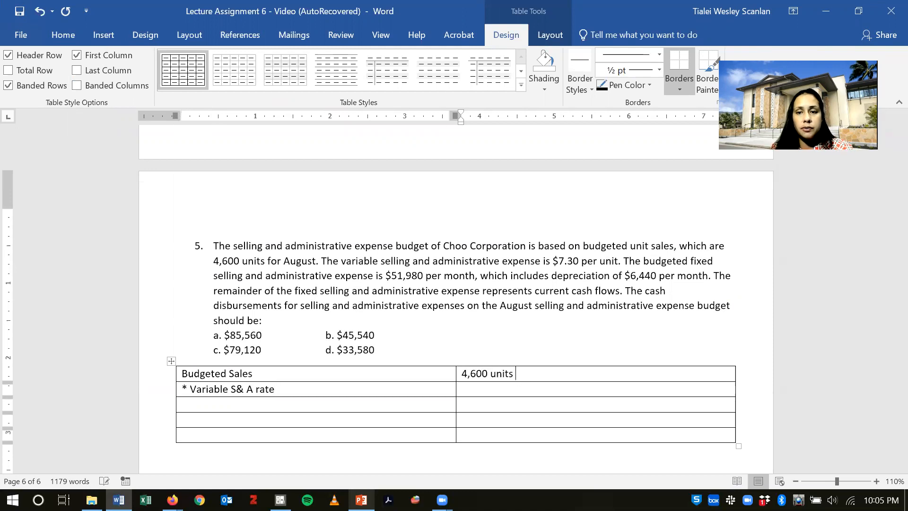
pyautogui.write('for august')
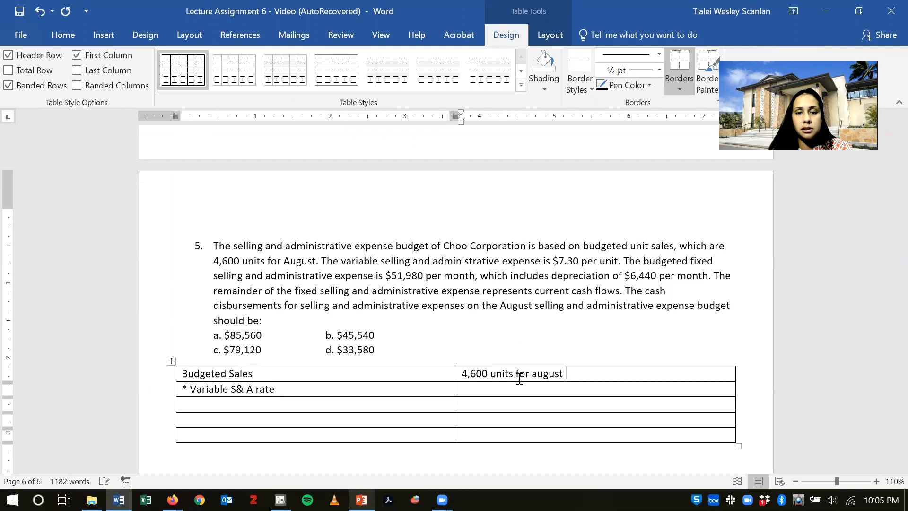
pyautogui.moveTo(531, 374); pyautogui.dragTo(537, 374)
pyautogui.write('A')
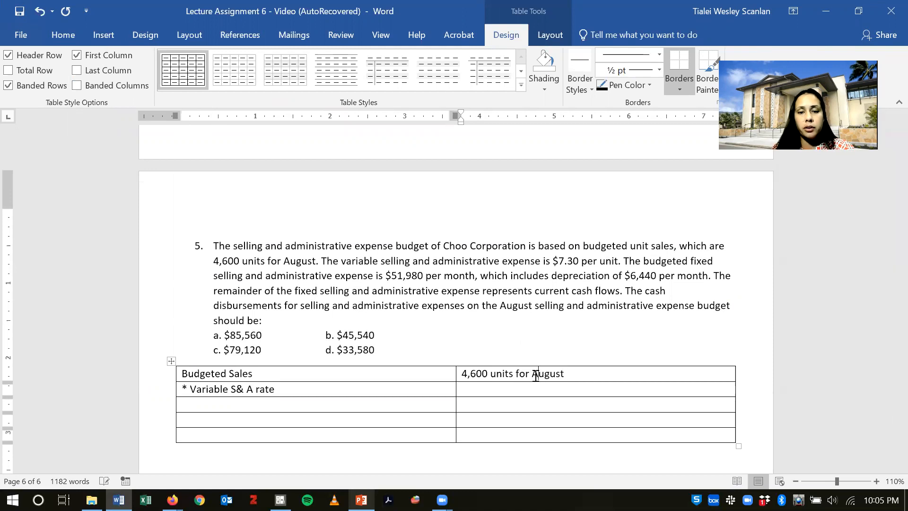
# Step: Enter "$7.30 per unit" beside the variable S&A rate and label the third row "Total Variable S&A expenses"
pyautogui.click(513, 390)
pyautogui.write('$7.30 per unit')
pyautogui.click(433, 402)
pyautogui.write('Tot')
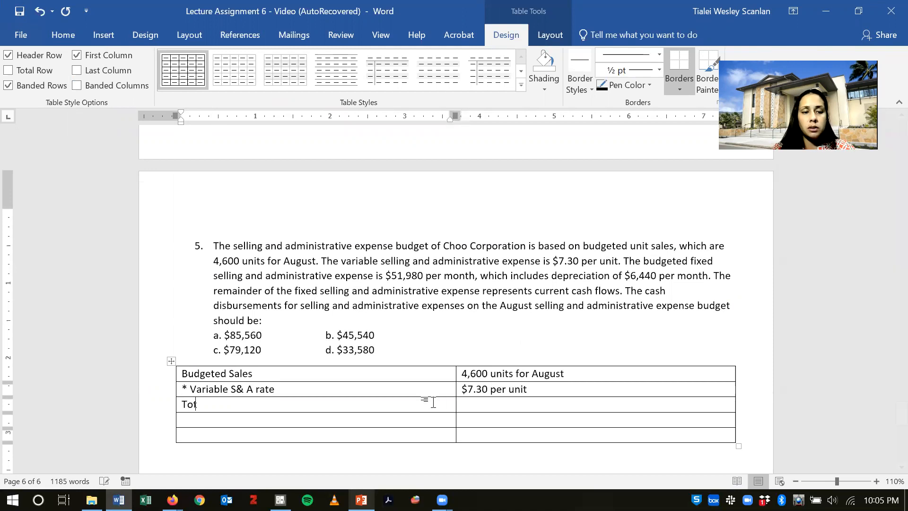
pyautogui.write('al Variable S&A expenses')
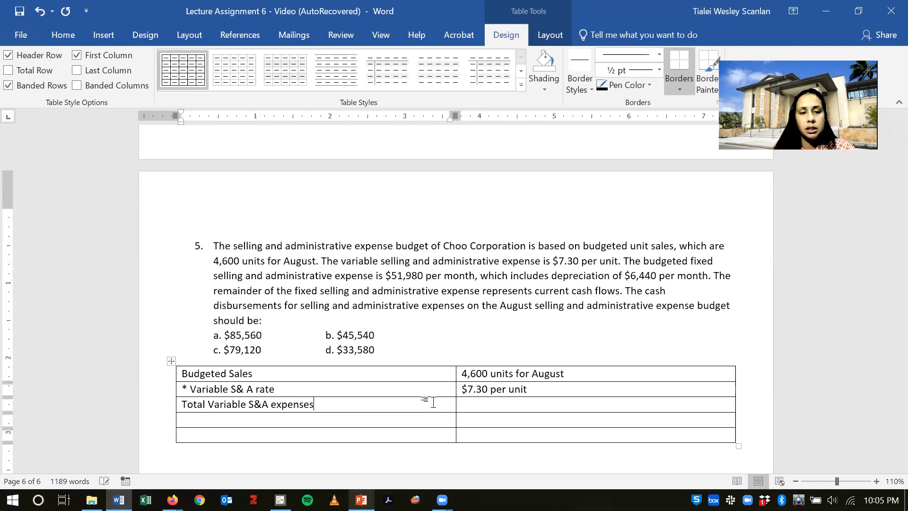
# Step: Label the fourth and fifth rows of the table "+ Total Fixed S&A expenses" and "Total S&A expenses"
pyautogui.click(397, 419)
pyautogui.write('+ Total Fixed')
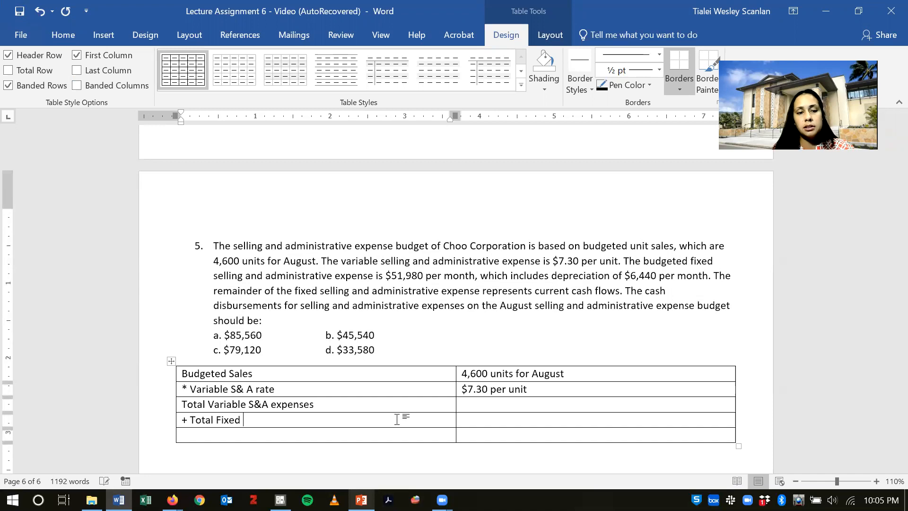
pyautogui.write(' S&A ')
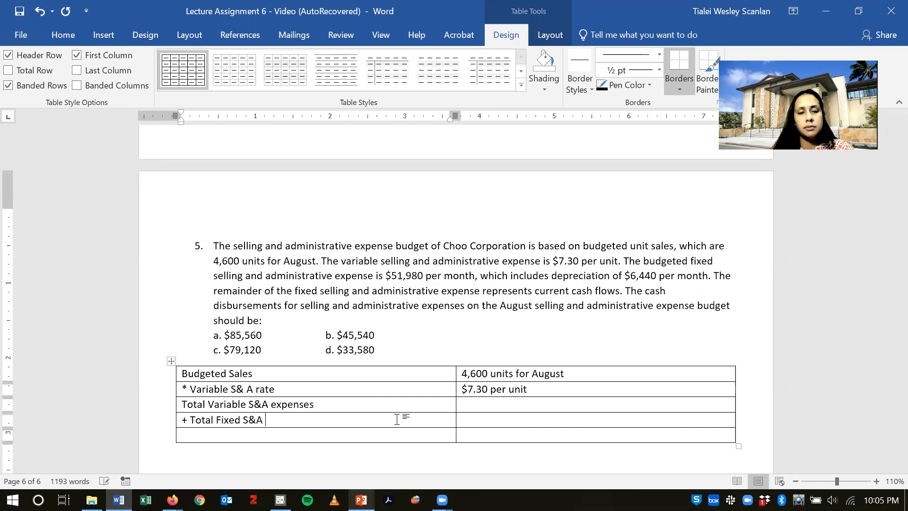
pyautogui.write('expenses')
pyautogui.write('Total S&')
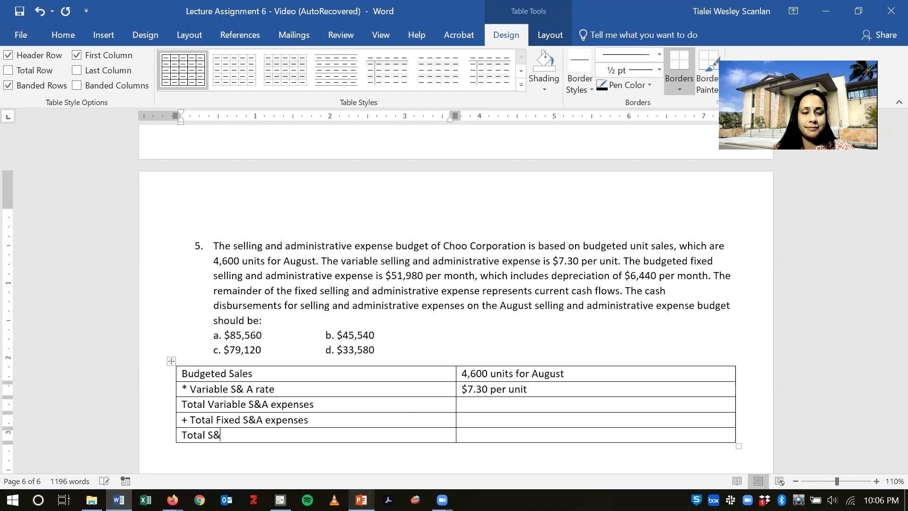
pyautogui.write('A expenses')
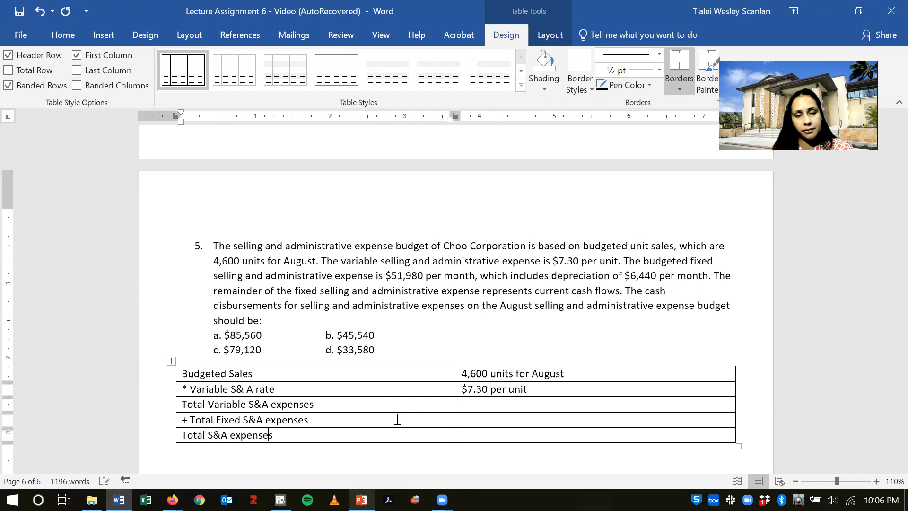
# Step: Switch to Calculator X8 and multiply 4,600 by 7.30 for the total variable S&A expenses
pyautogui.click(489, 406)
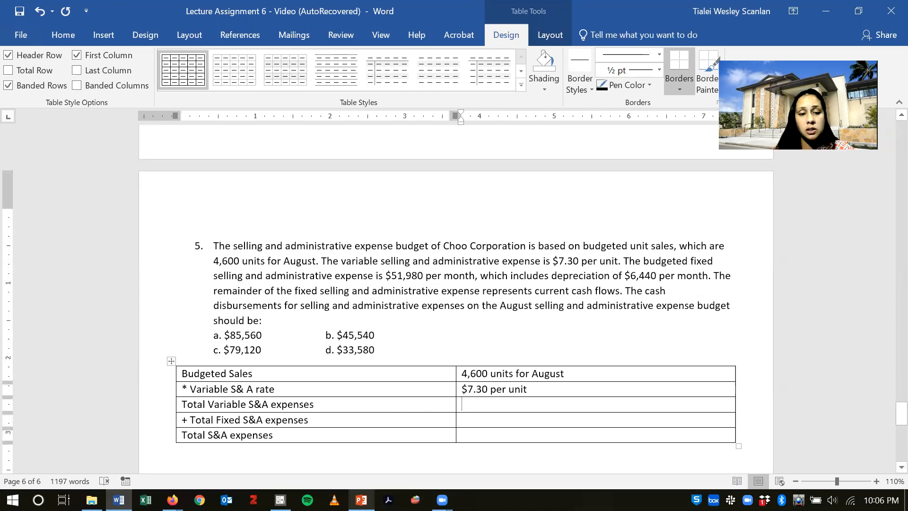
pyautogui.click(281, 500)
pyautogui.click(69, 232)
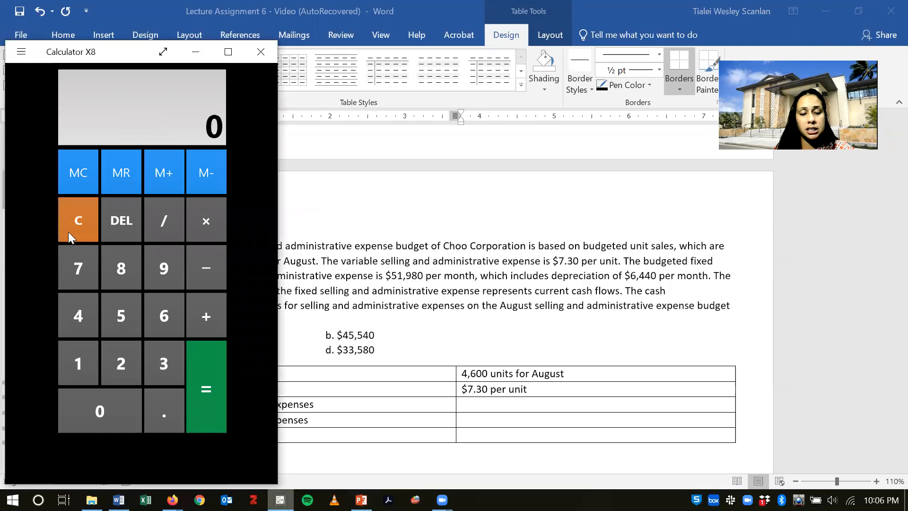
pyautogui.write('4,600 * 7.30')
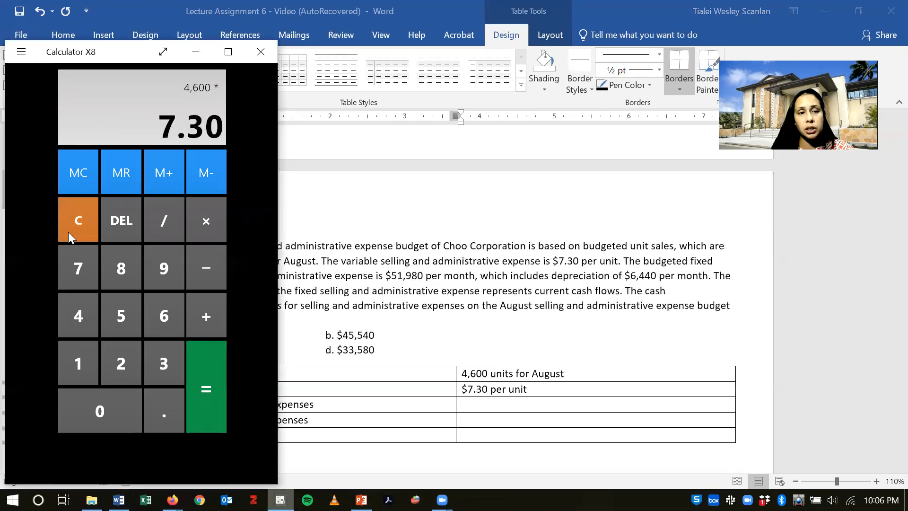
pyautogui.press('Return')
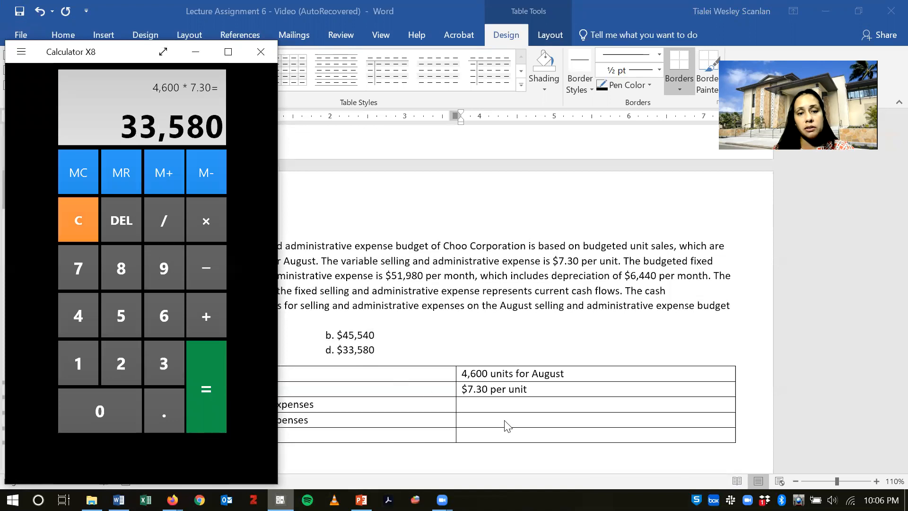
# Step: Back in the Word table, enter 33,580 for Total Variable S&A expenses and 51,980 for Total Fixed S&A expenses
pyautogui.click(494, 404)
pyautogui.write('33,580')
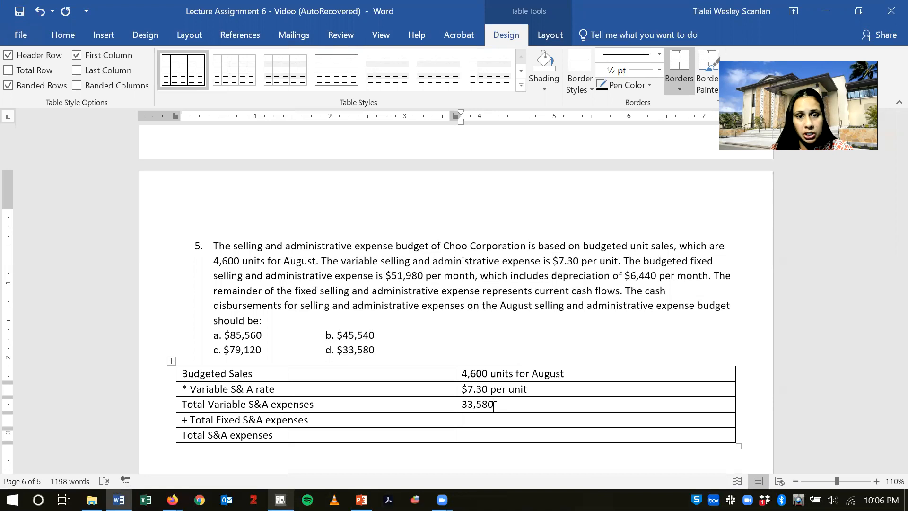
pyautogui.write('51,980')
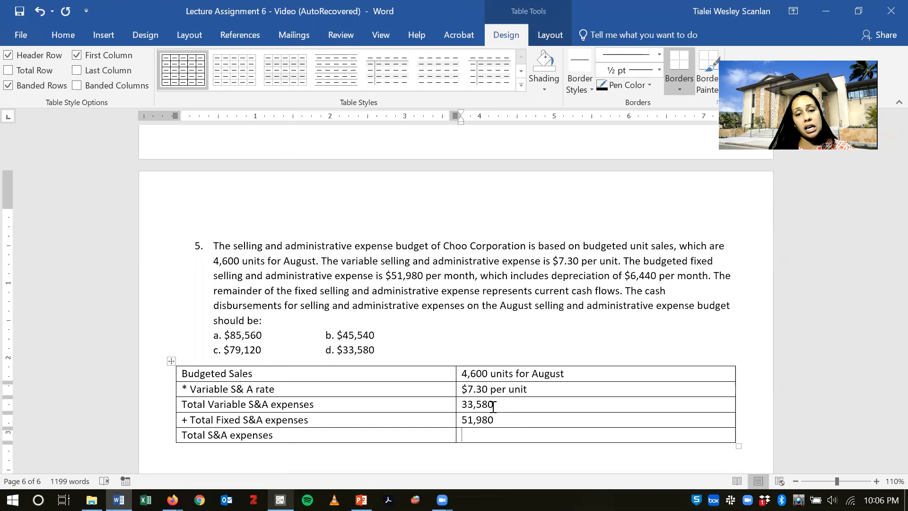
# Step: Add 51,980 to the 33,580 in Calculator X8 and enter 85,560 beside Total S&A expenses in the Word table
pyautogui.click(280, 500)
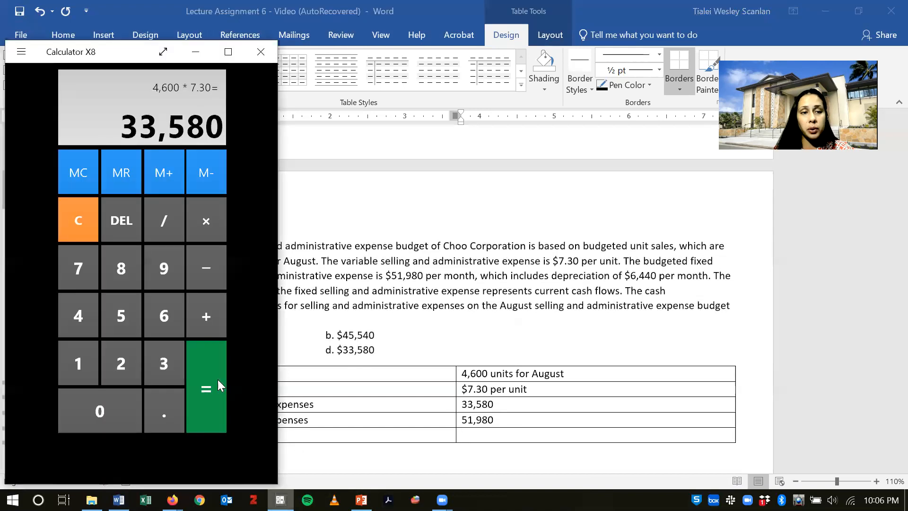
pyautogui.click(199, 331)
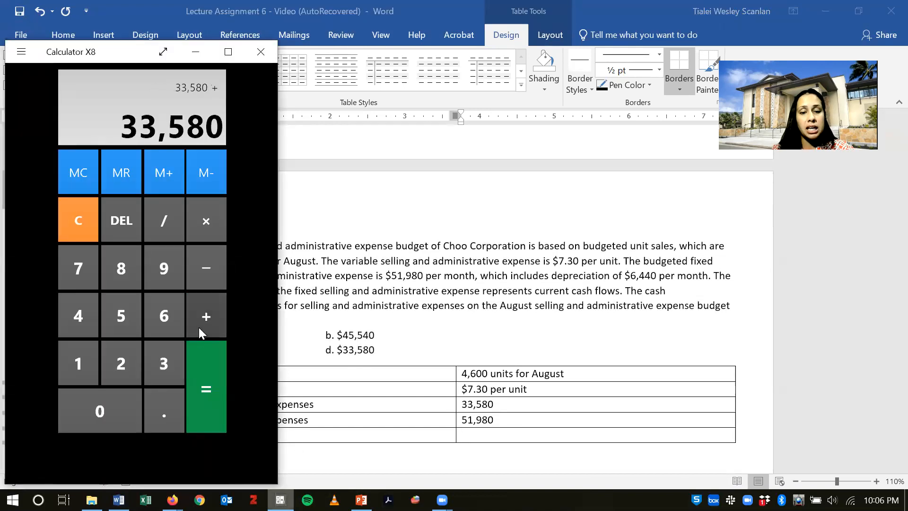
pyautogui.write('51980')
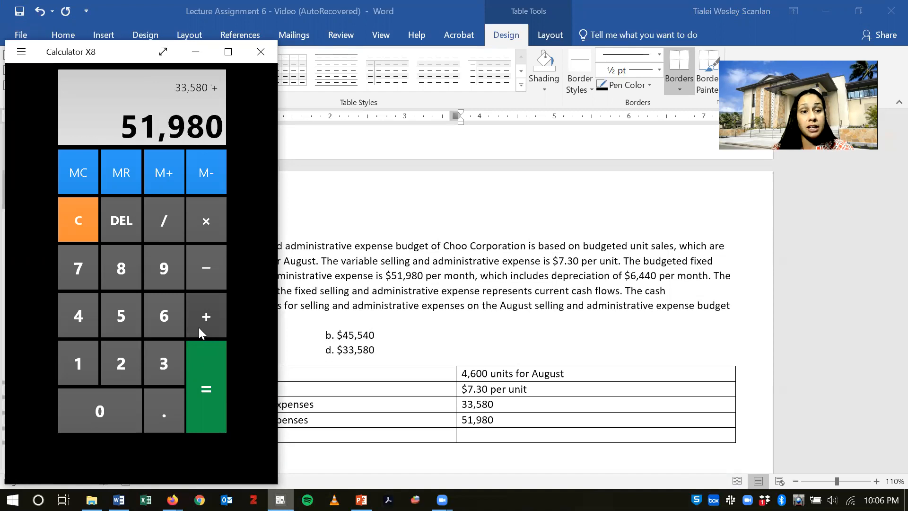
pyautogui.press('Return')
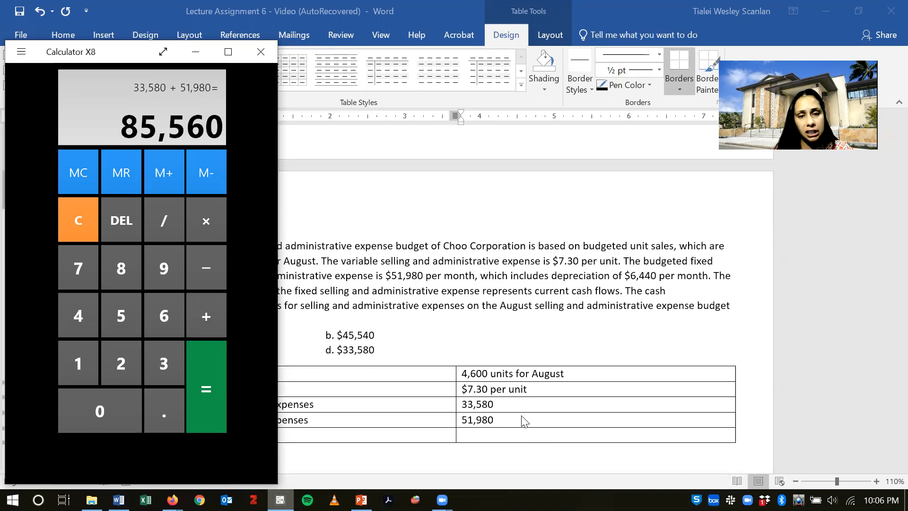
pyautogui.click(501, 434)
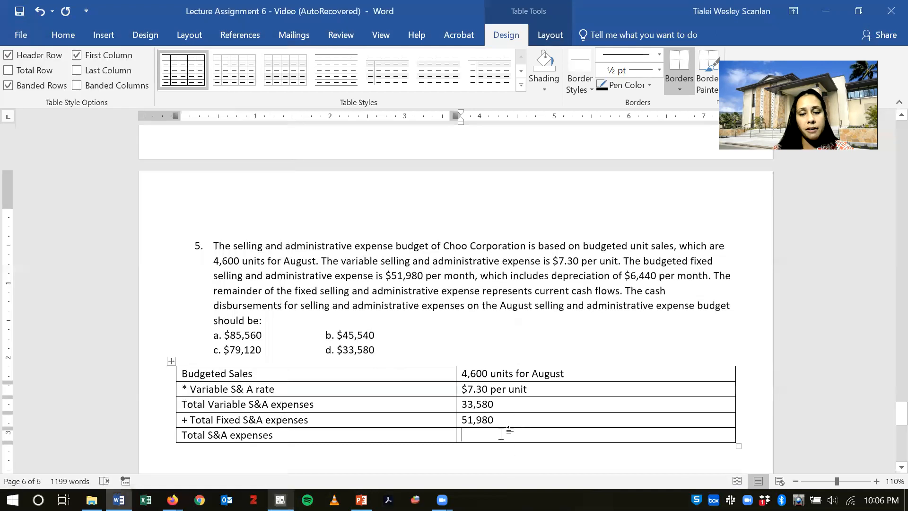
pyautogui.write('85,560')
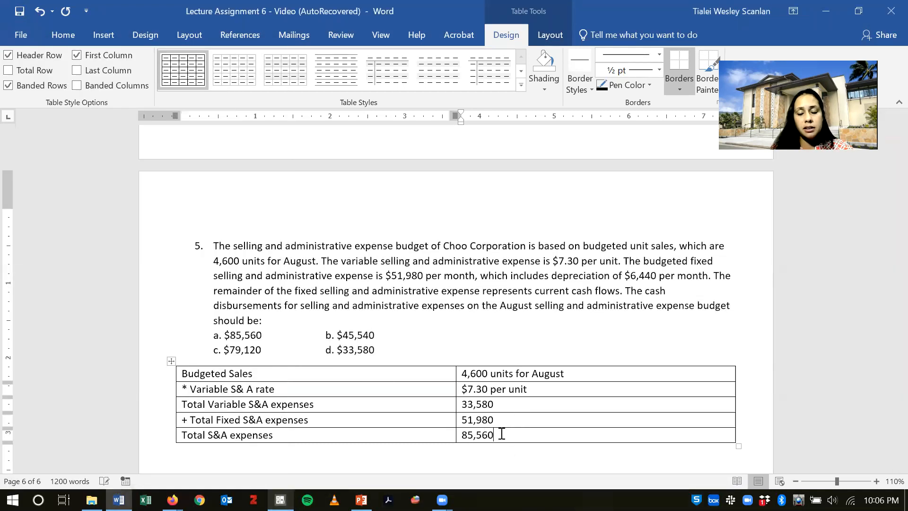
# Step: Insert a row below Total S&A expenses and label it "Non cash expenses (Depreciation)"
pyautogui.rightClick(501, 434)
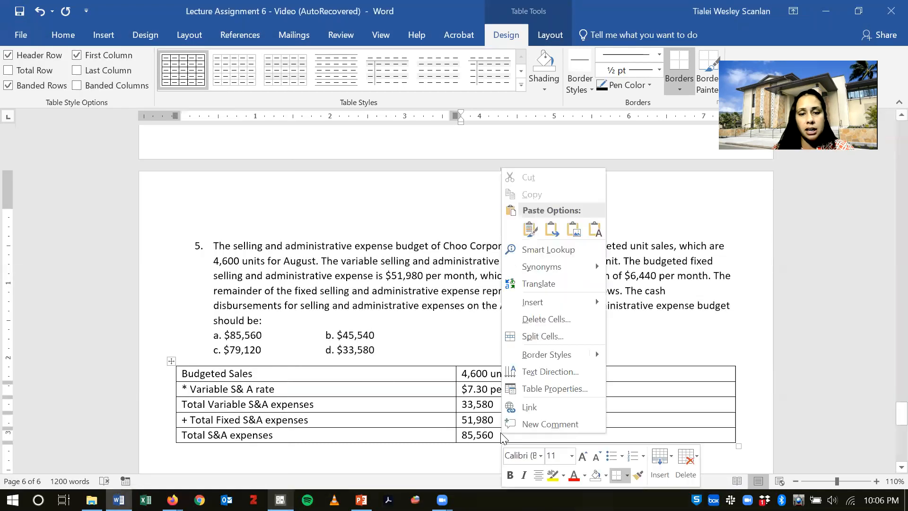
pyautogui.click(660, 459)
pyautogui.click(652, 402)
pyautogui.scroll(-1, 453, 413)
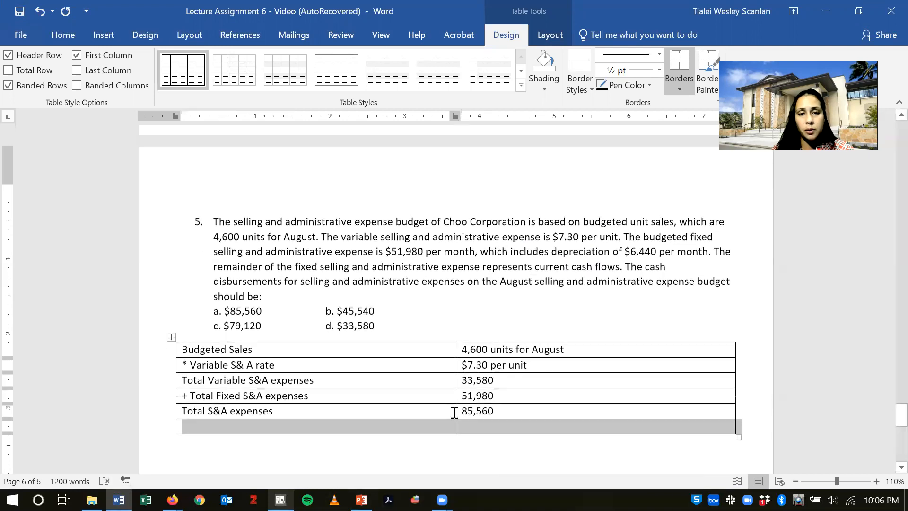
pyautogui.click(376, 426)
pyautogui.write('Non')
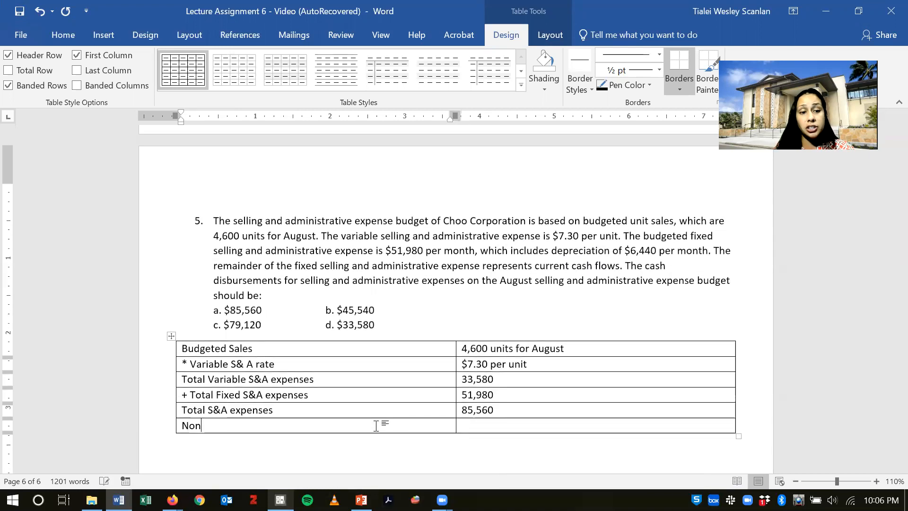
pyautogui.write(' cash expenses')
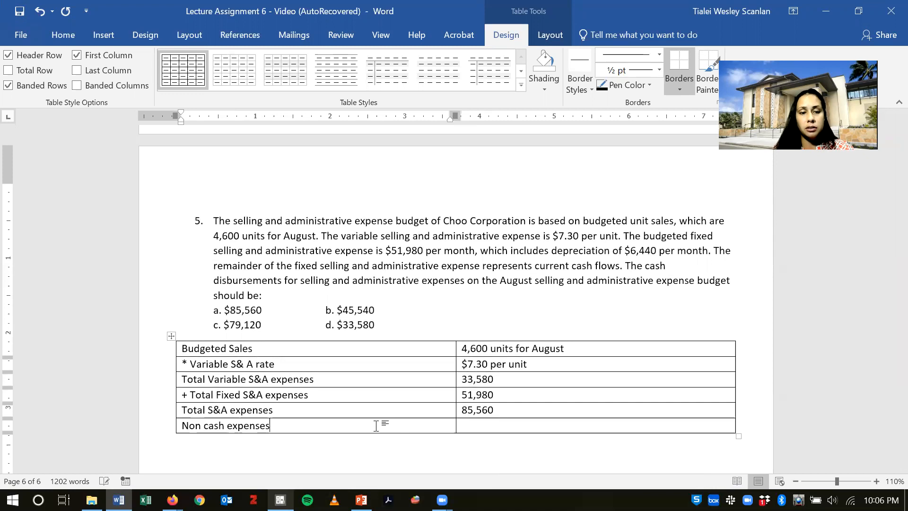
pyautogui.write(' (Depreciation')
# Step: Check the formula in question 3 and enter 6,440 beside the non cash expenses row
pyautogui.scroll(6, 376, 426)
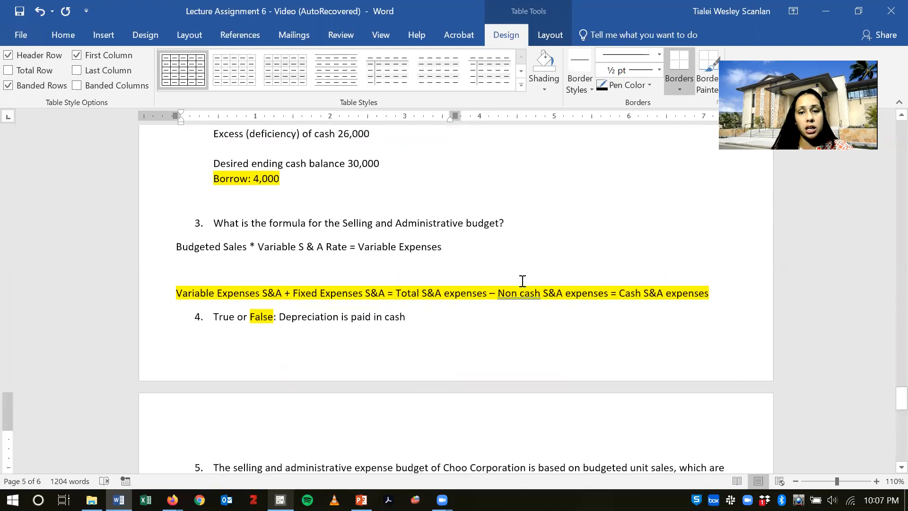
pyautogui.scroll(-5, 534, 297)
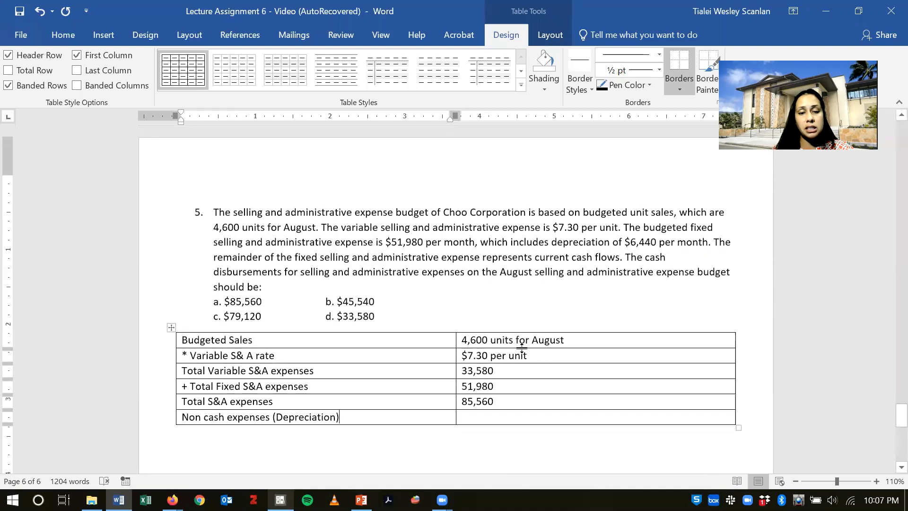
pyautogui.click(507, 409)
pyautogui.click(512, 418)
pyautogui.write('6,')
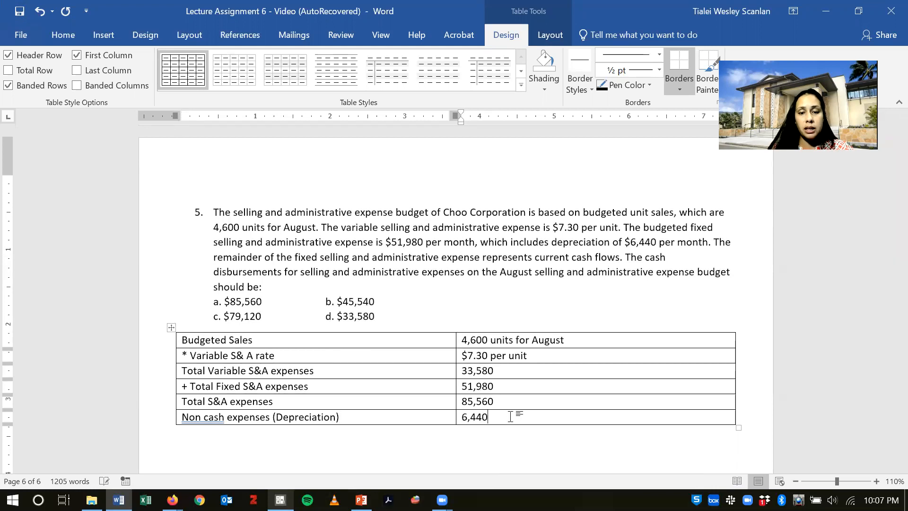
pyautogui.write('440')
# Step: Insert a row below the depreciation row and label it "Cash S&A Expenses"
pyautogui.rightClick(511, 416)
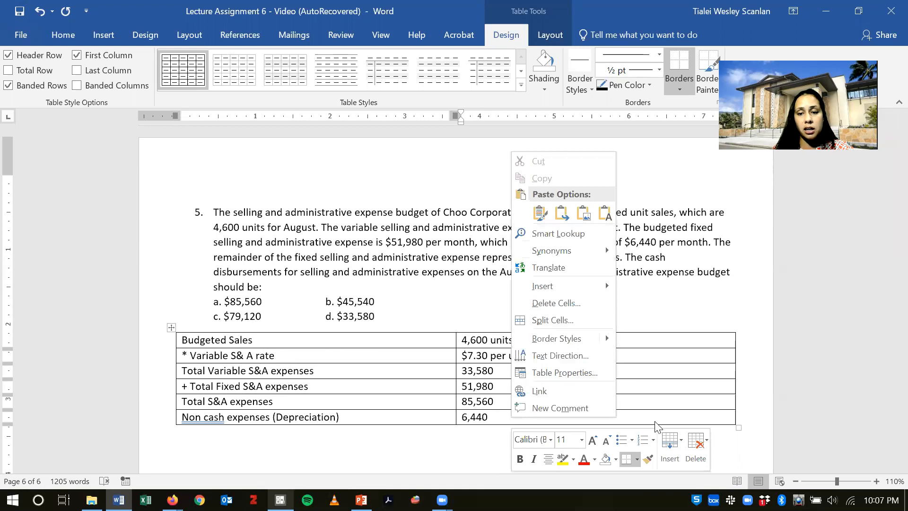
pyautogui.click(669, 442)
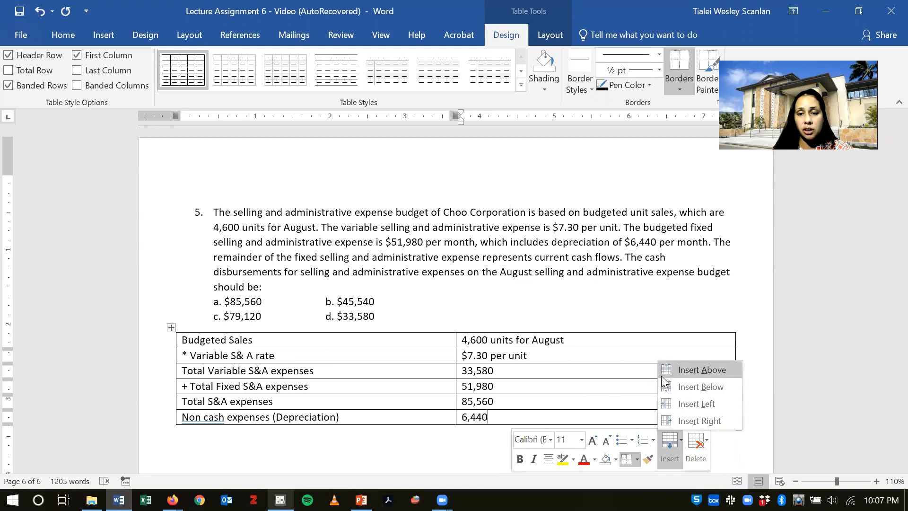
pyautogui.click(668, 387)
pyautogui.scroll(5, 670, 384)
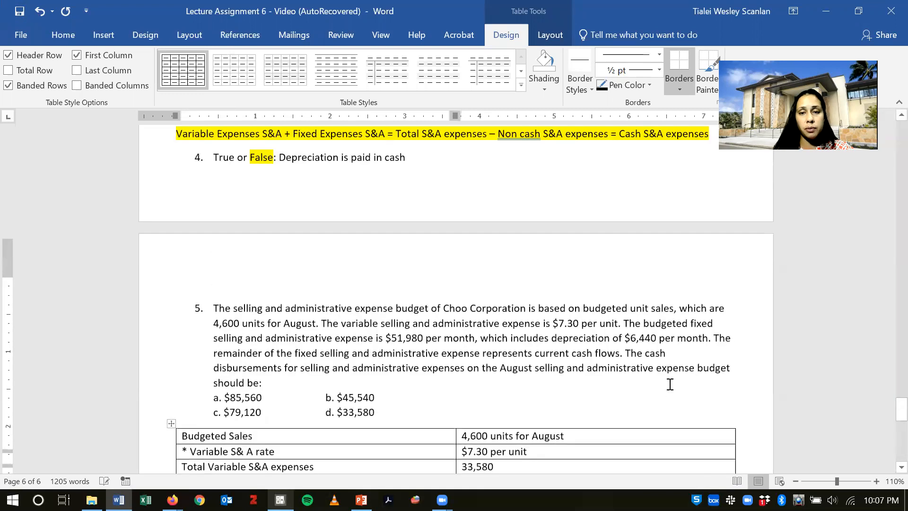
pyautogui.scroll(-5, 639, 240)
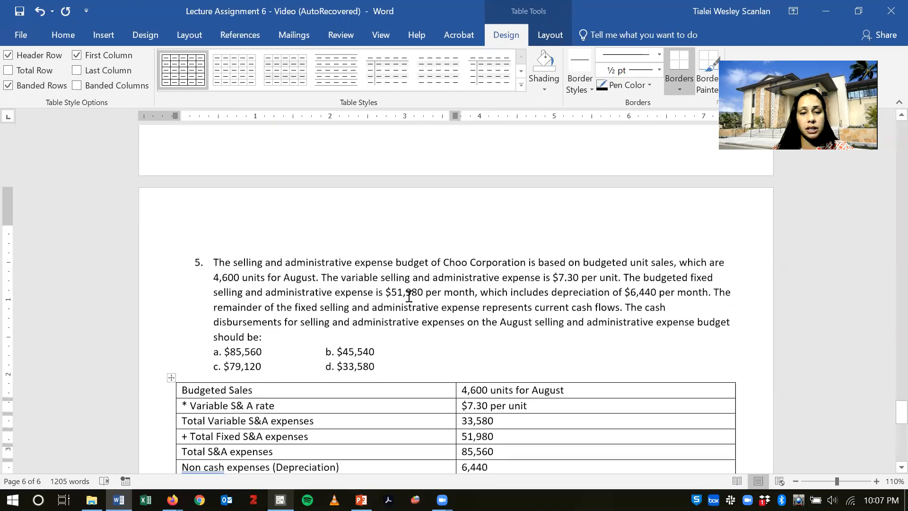
pyautogui.click(283, 418)
pyautogui.write('Cash')
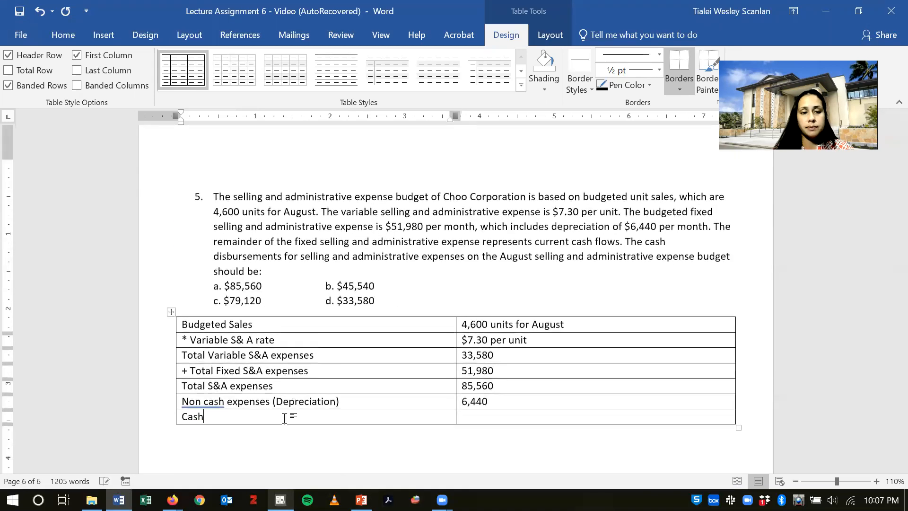
pyautogui.write(' S&A Expenses')
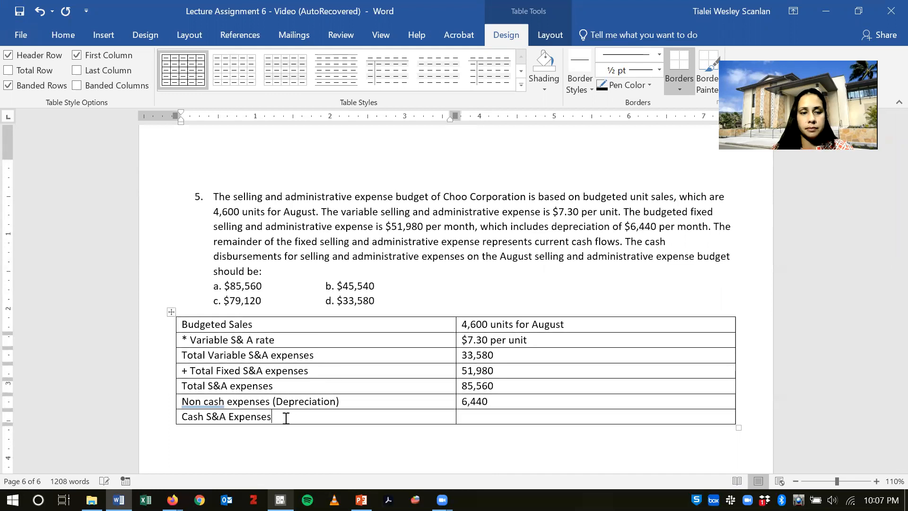
# Step: Replace the space in the depreciation row's label with a hyphen so it reads "Non-cash expenses (Depreciation)"
pyautogui.click(207, 401)
pyautogui.press('BackSpace')
pyautogui.write('-')
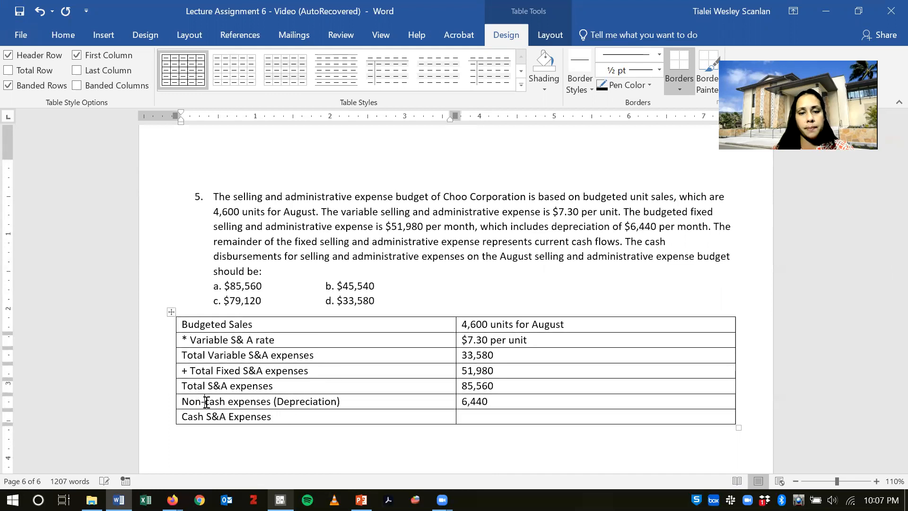
# Step: Subtract 6,440 from the 85,560 in Calculator X8 for the cash S&A expenses
pyautogui.click(280, 500)
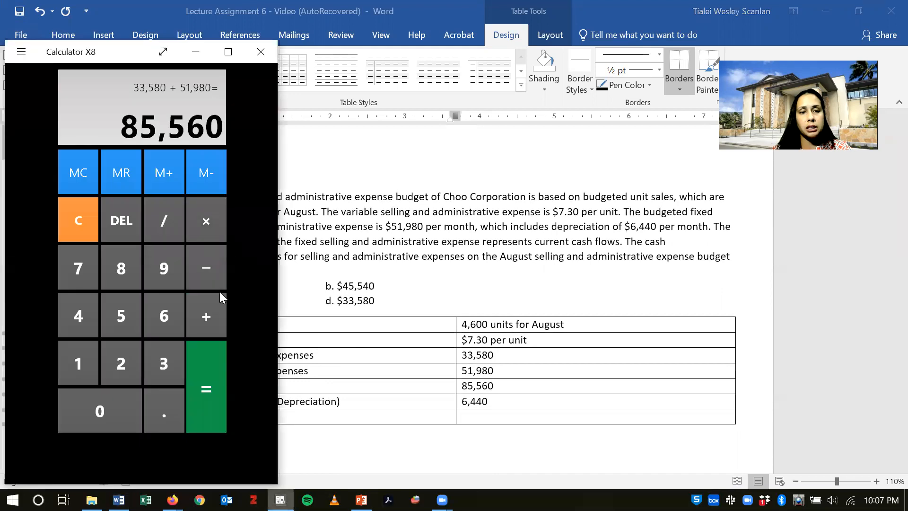
pyautogui.click(212, 277)
pyautogui.write('6440')
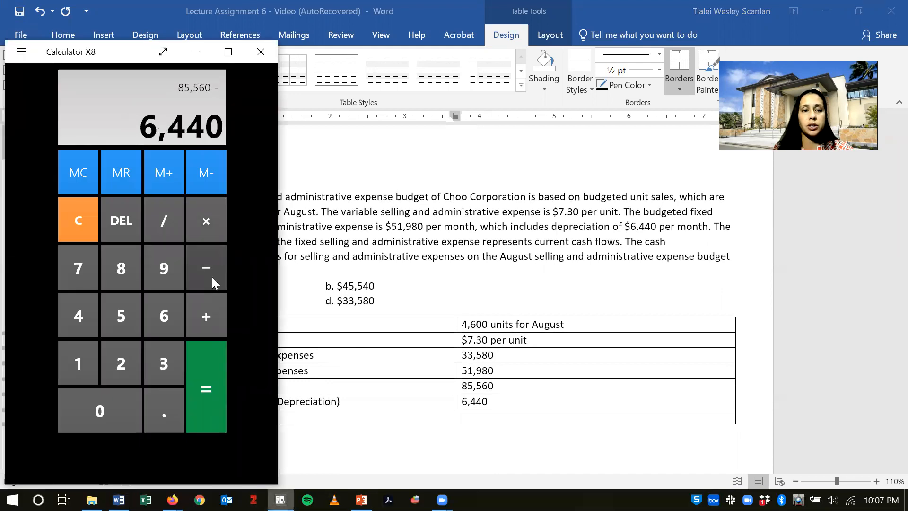
pyautogui.press('Return')
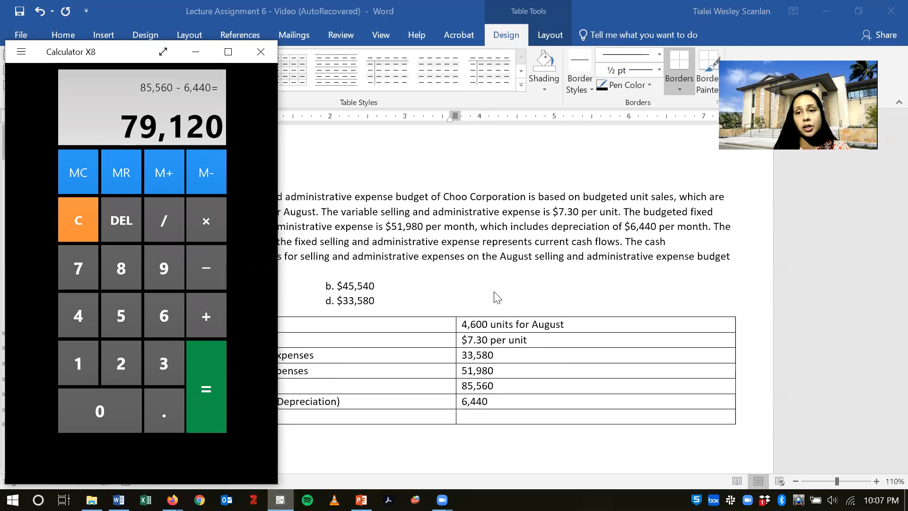
# Step: Back in the Word document, enter 79,120 beside Cash S&A Expenses in question 5's table and highlight the value in yellow
pyautogui.click(505, 417)
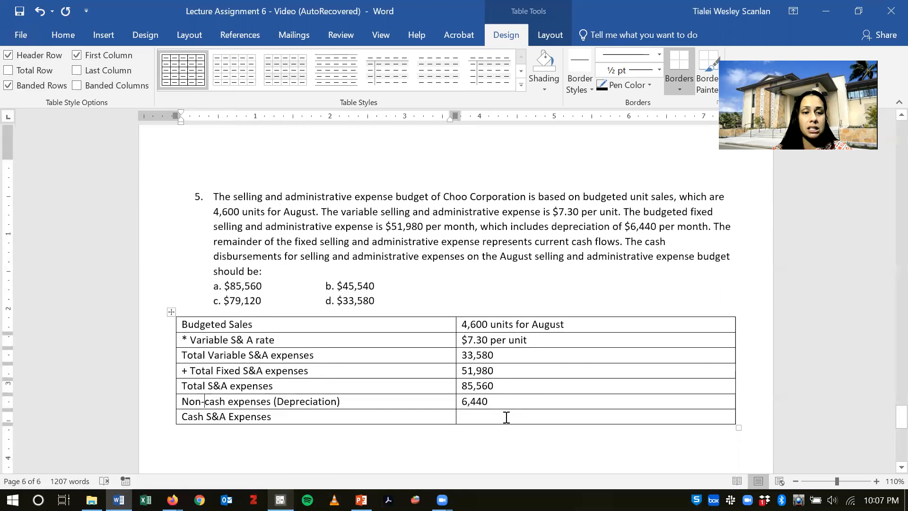
pyautogui.write('79,1290')
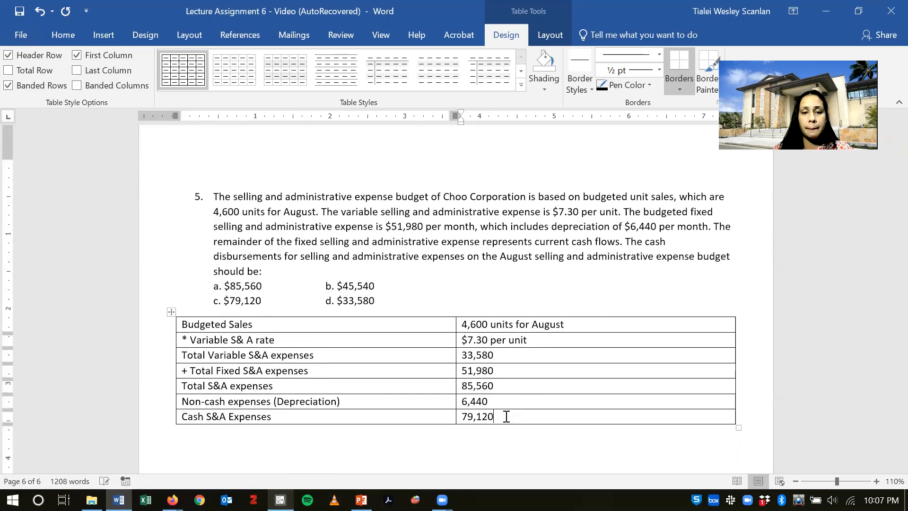
pyautogui.moveTo(505, 416); pyautogui.dragTo(461, 416)
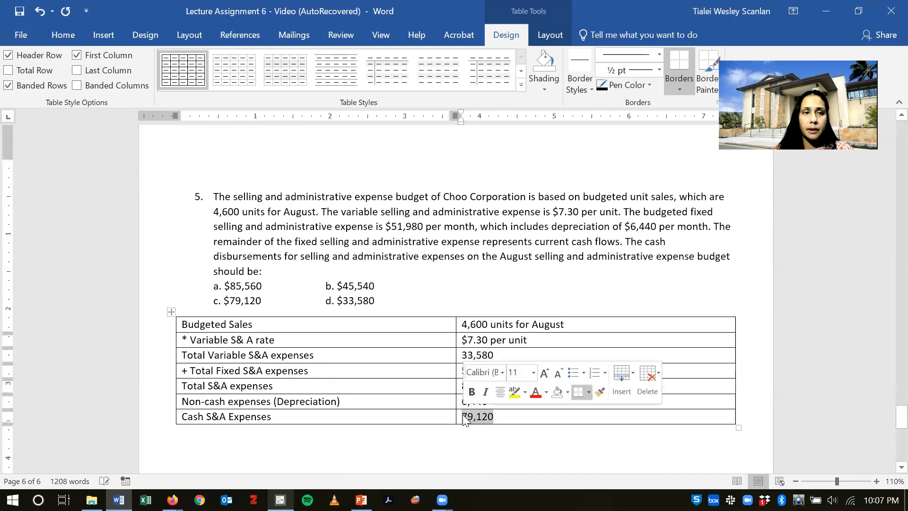
pyautogui.click(63, 35)
pyautogui.click(229, 82)
pyautogui.click(251, 278)
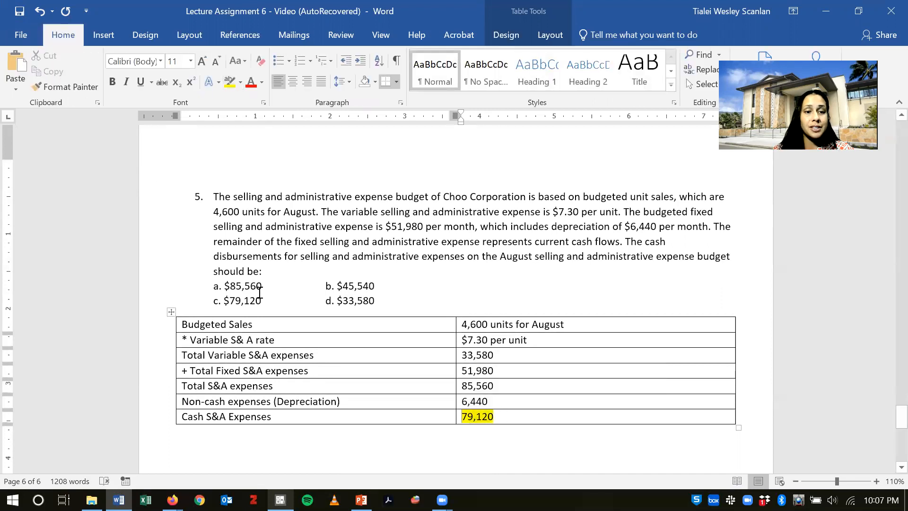
# Step: Highlight the $79,120 of answer choice c in question 5 in yellow to mark it as the answer
pyautogui.moveTo(262, 300); pyautogui.dragTo(224, 300)
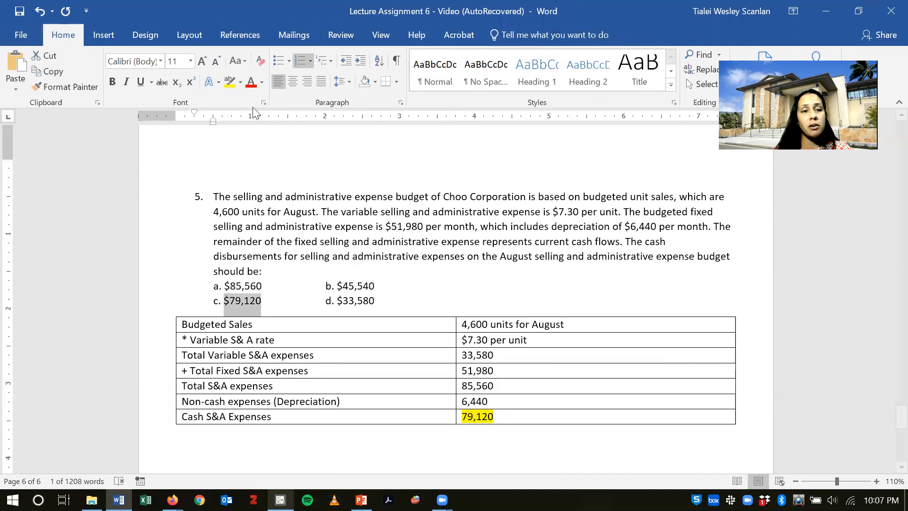
pyautogui.click(231, 84)
pyautogui.click(277, 255)
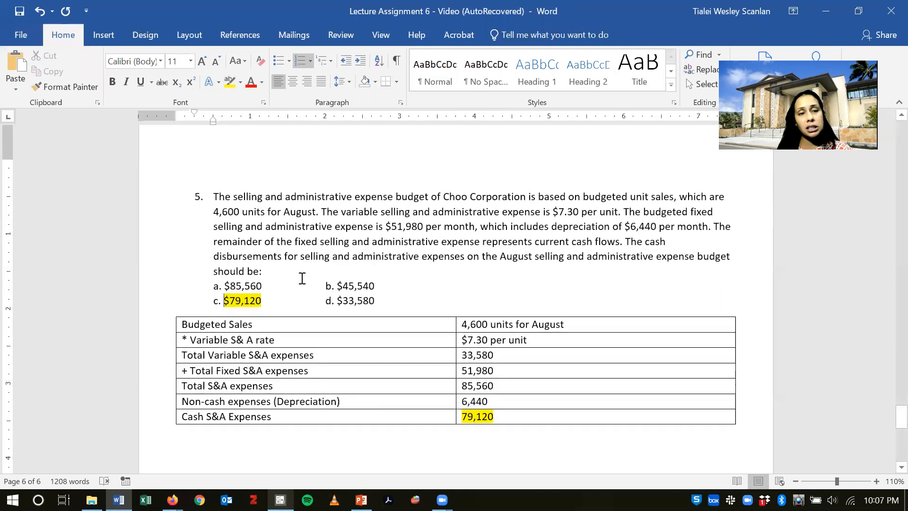